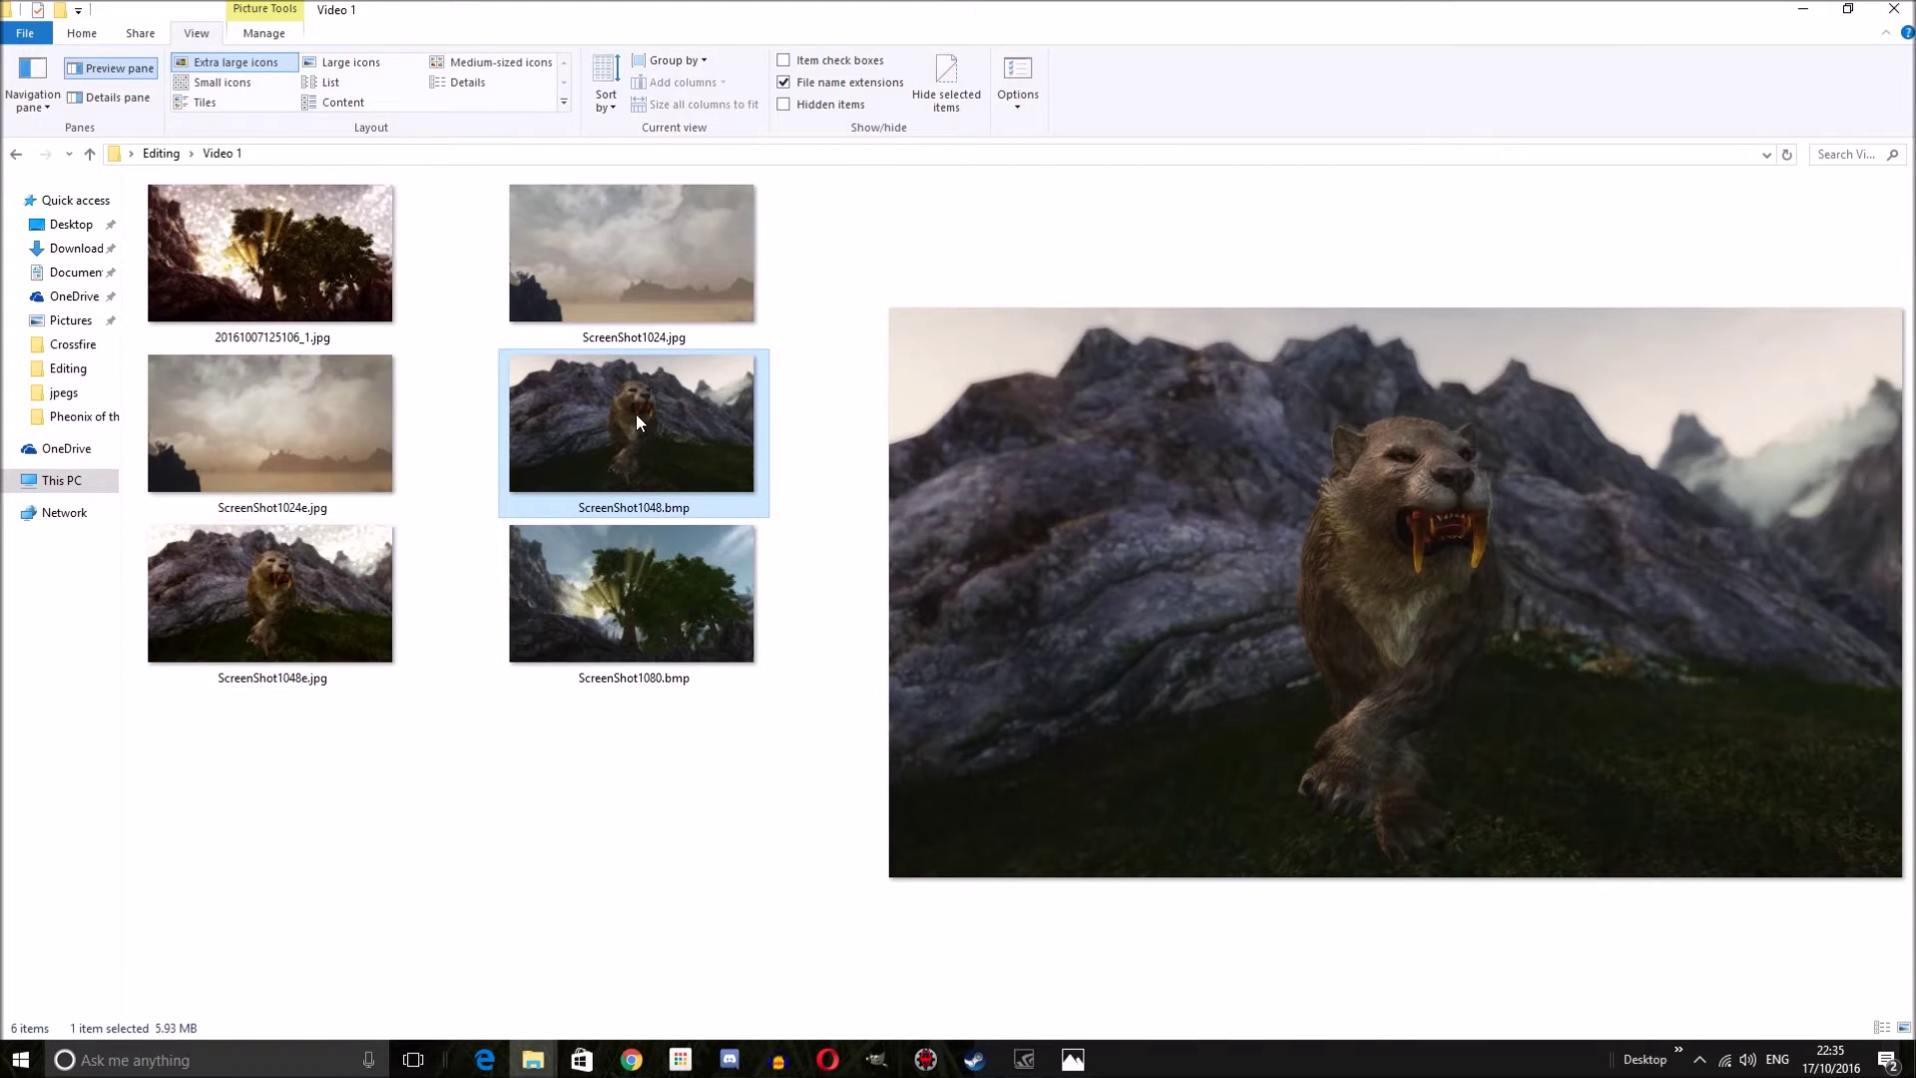
Step: View the original ScreenShot1048.bmp and the edited ScreenShot1048e.jpg side by side for comparison
double_click(636, 413)
drag(611, 210, 1684, 483)
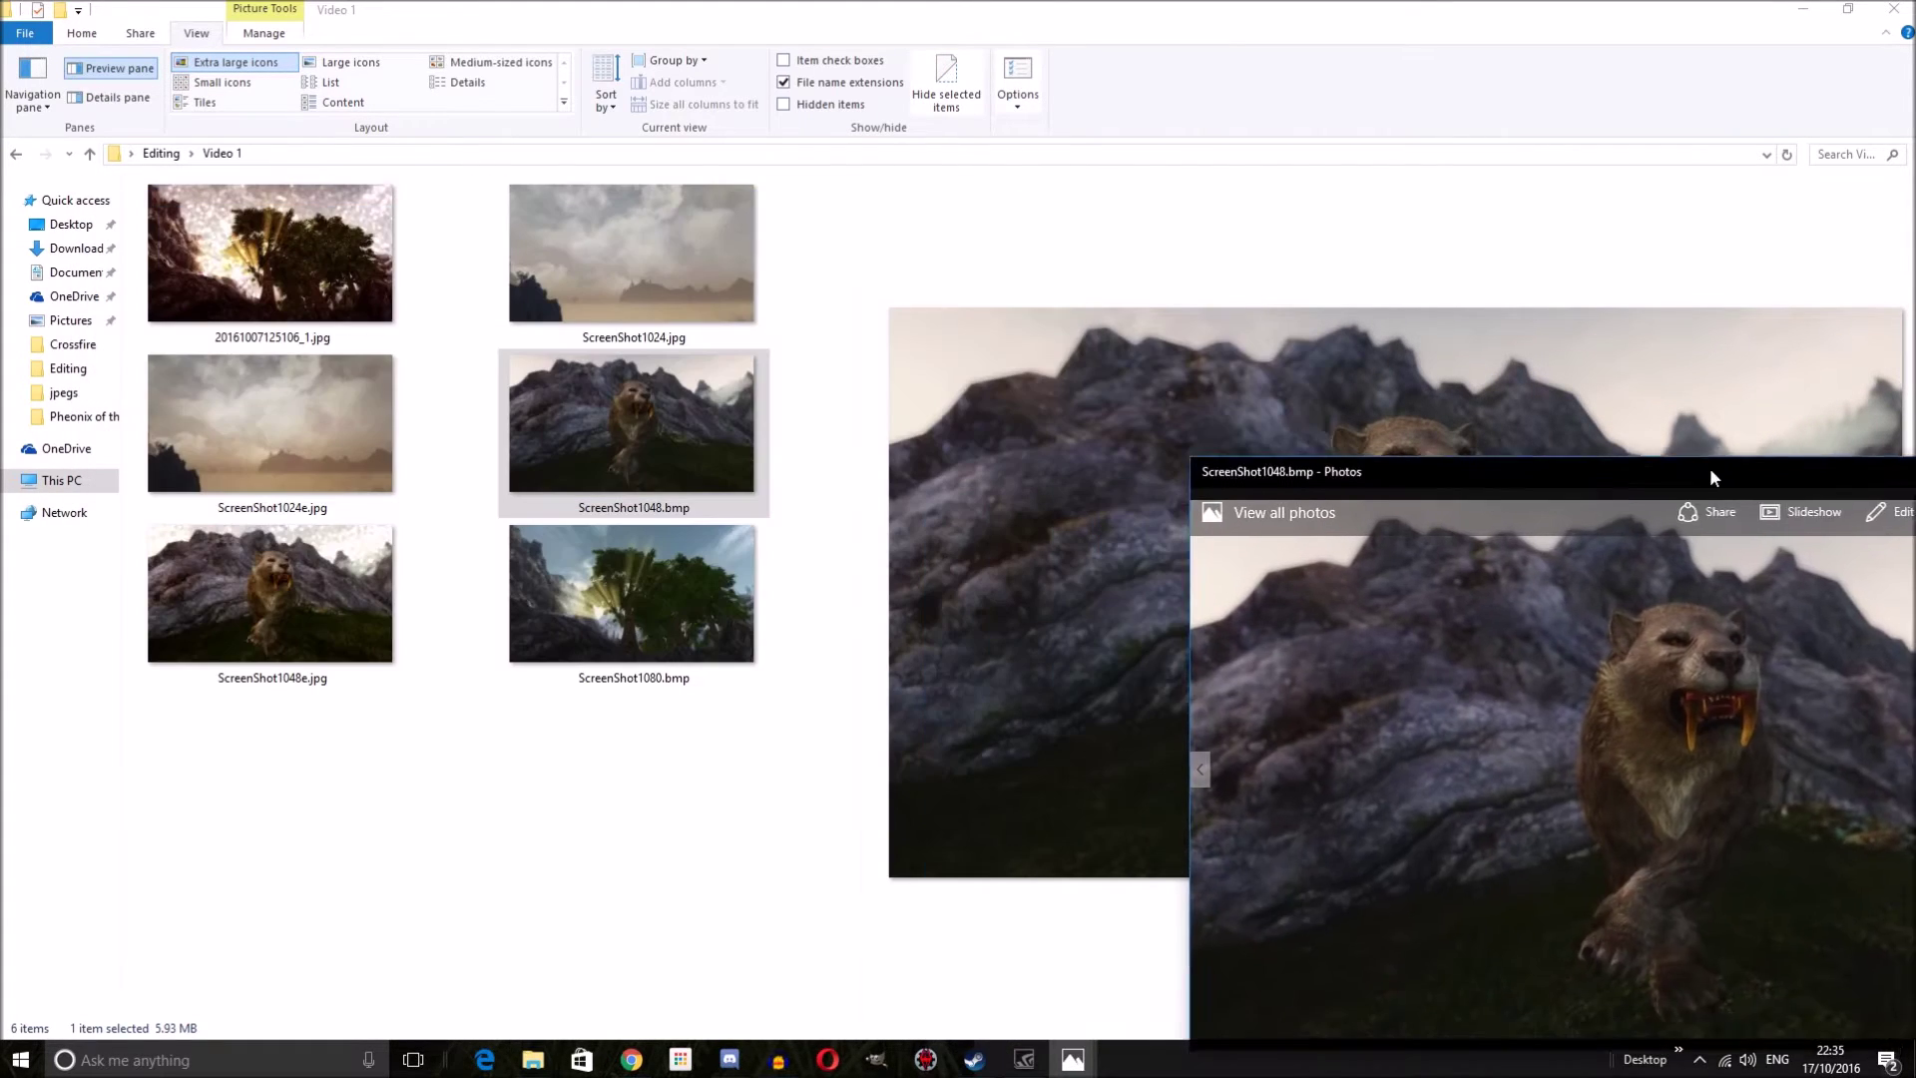
click(350, 607)
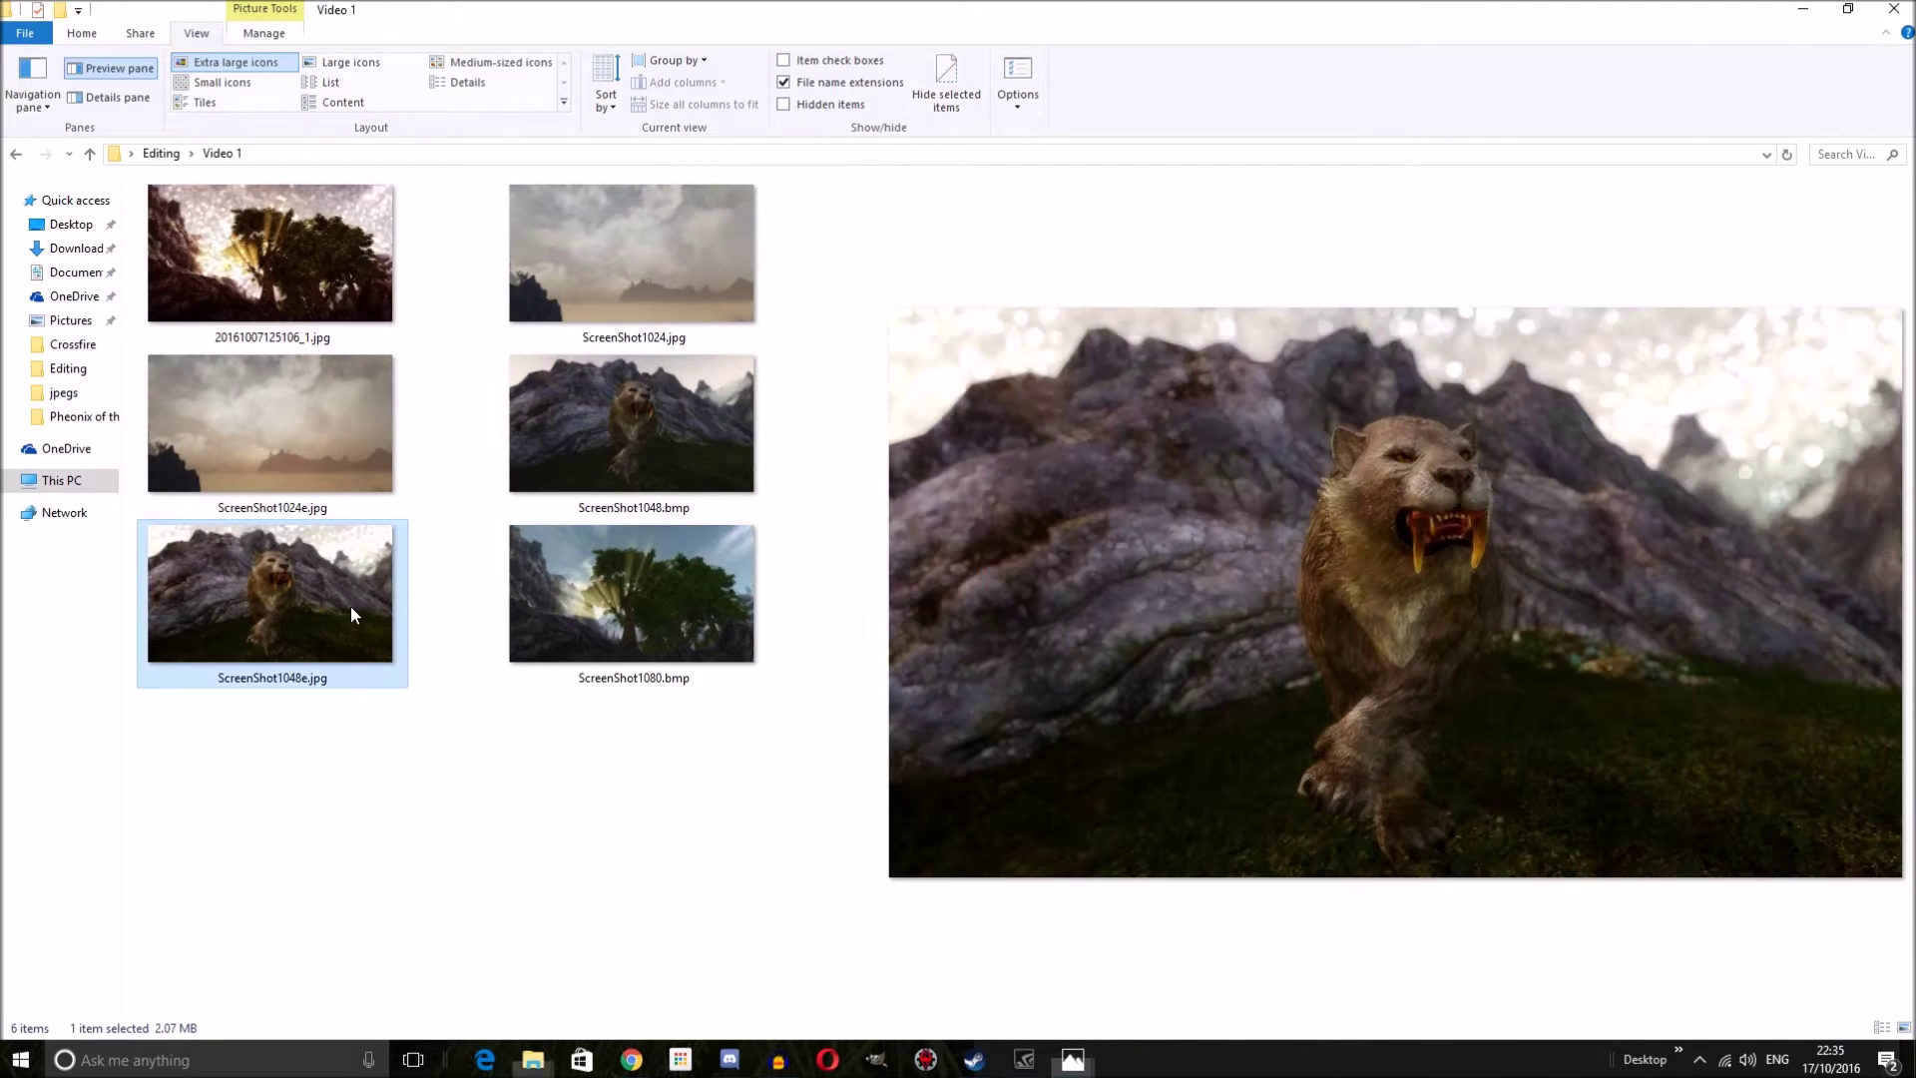
double_click(351, 606)
key(super+Left)
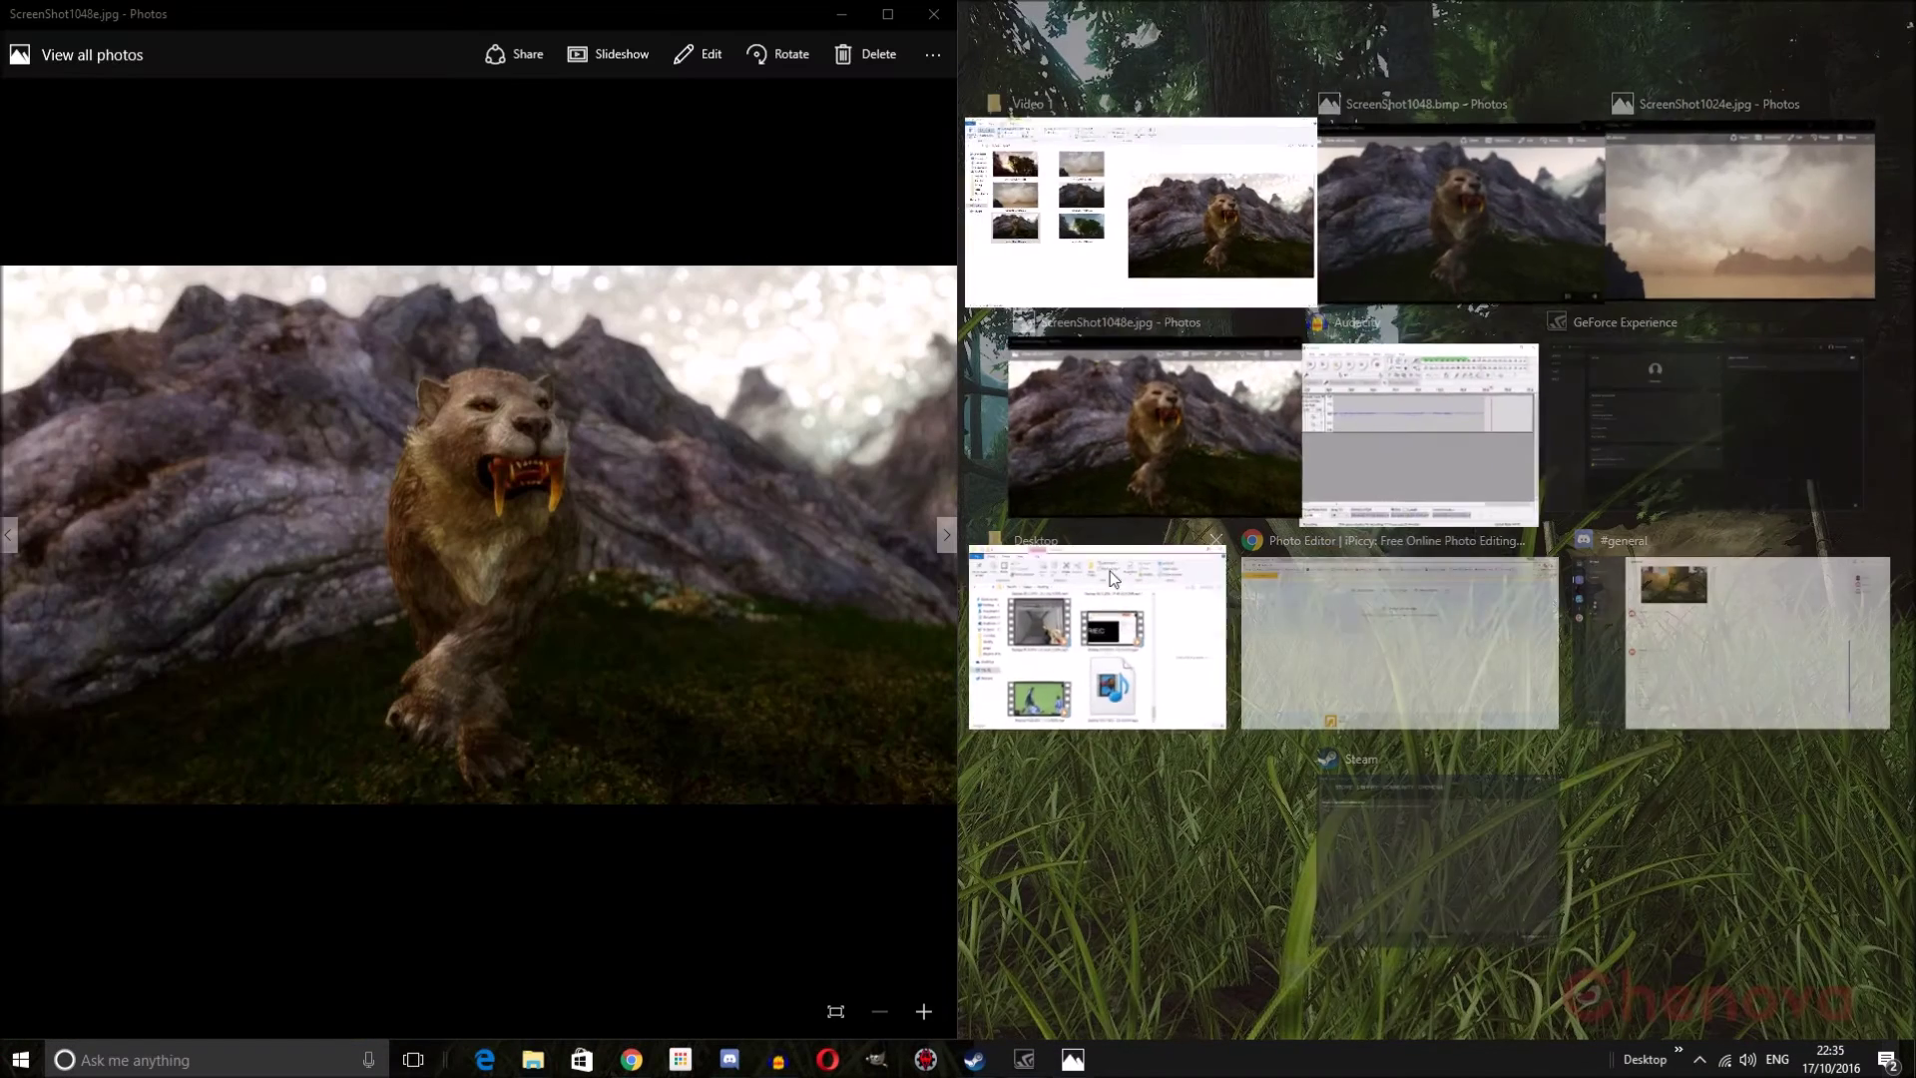
click(1411, 212)
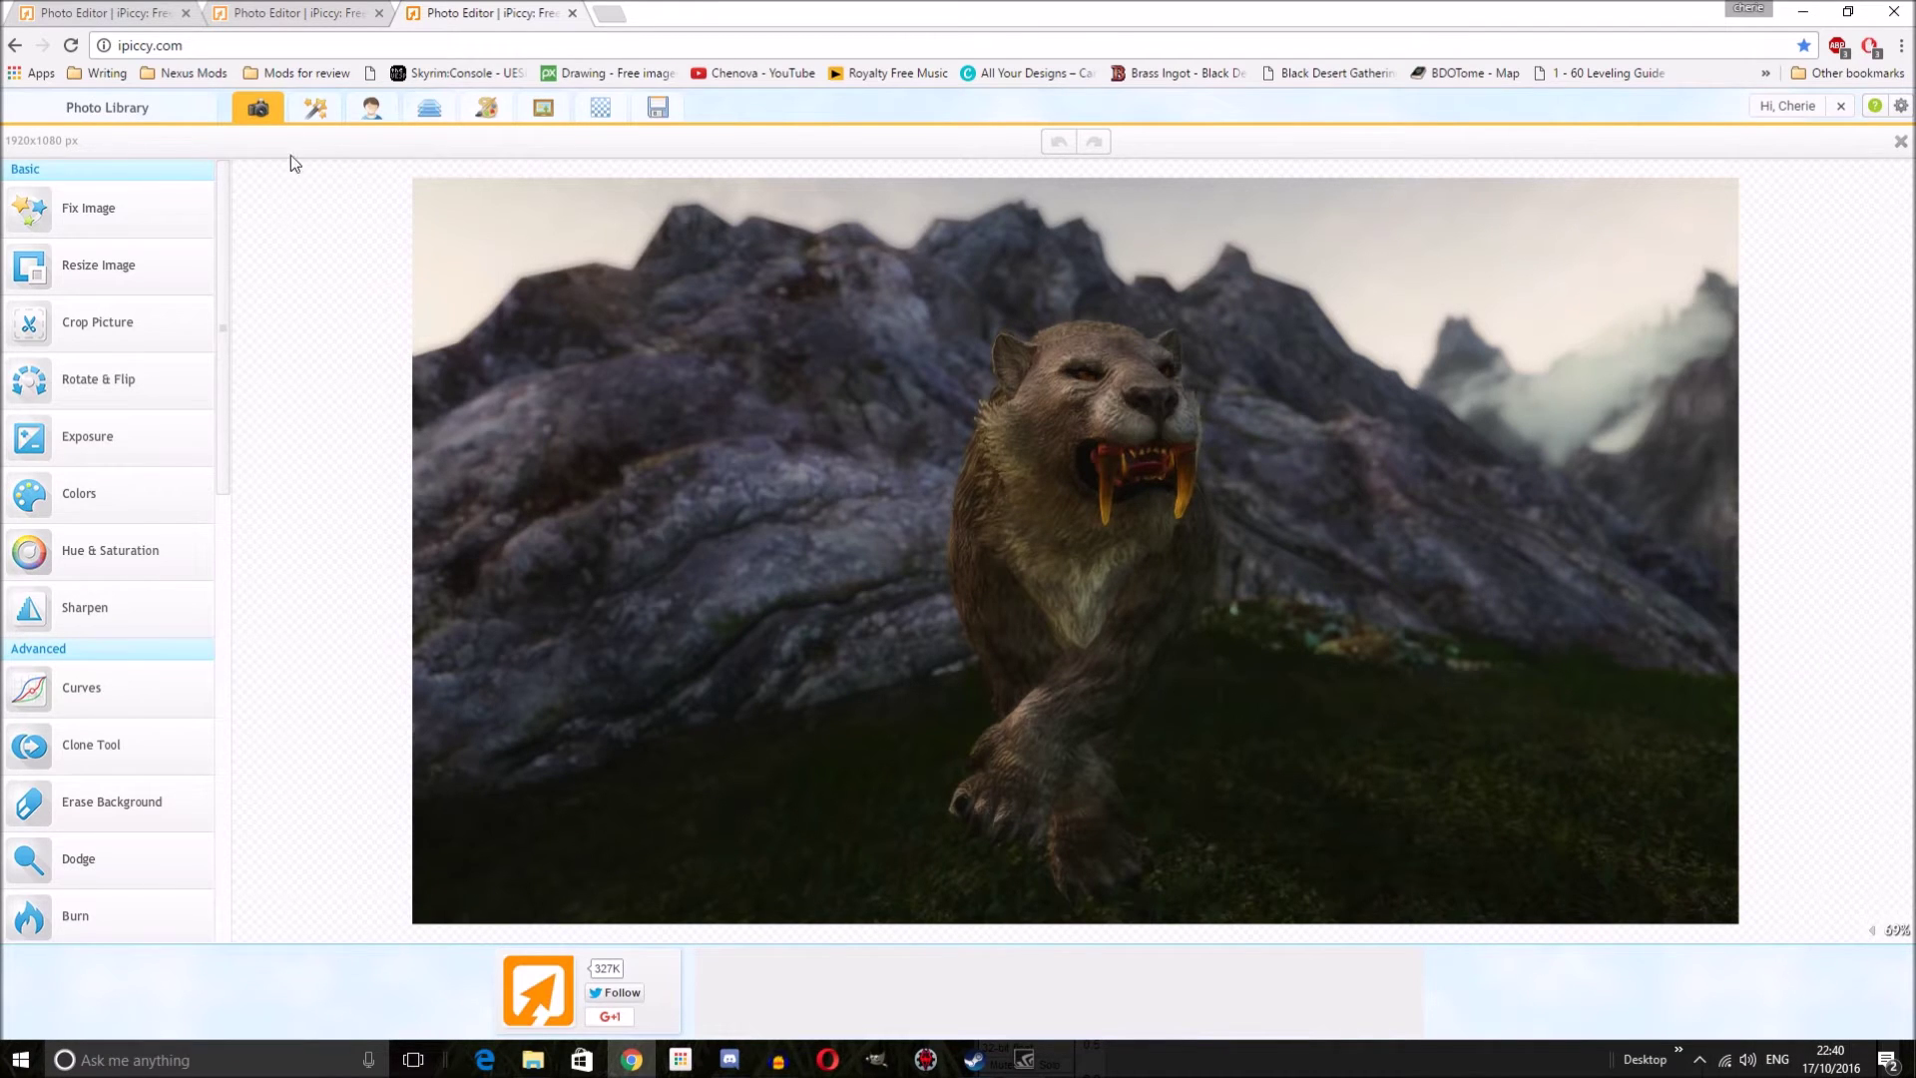
Step: Apply the Fiery Image effect to the sabre cat screenshot with the fade slightly above 80%
click(316, 107)
scroll(165, 439, down, 5)
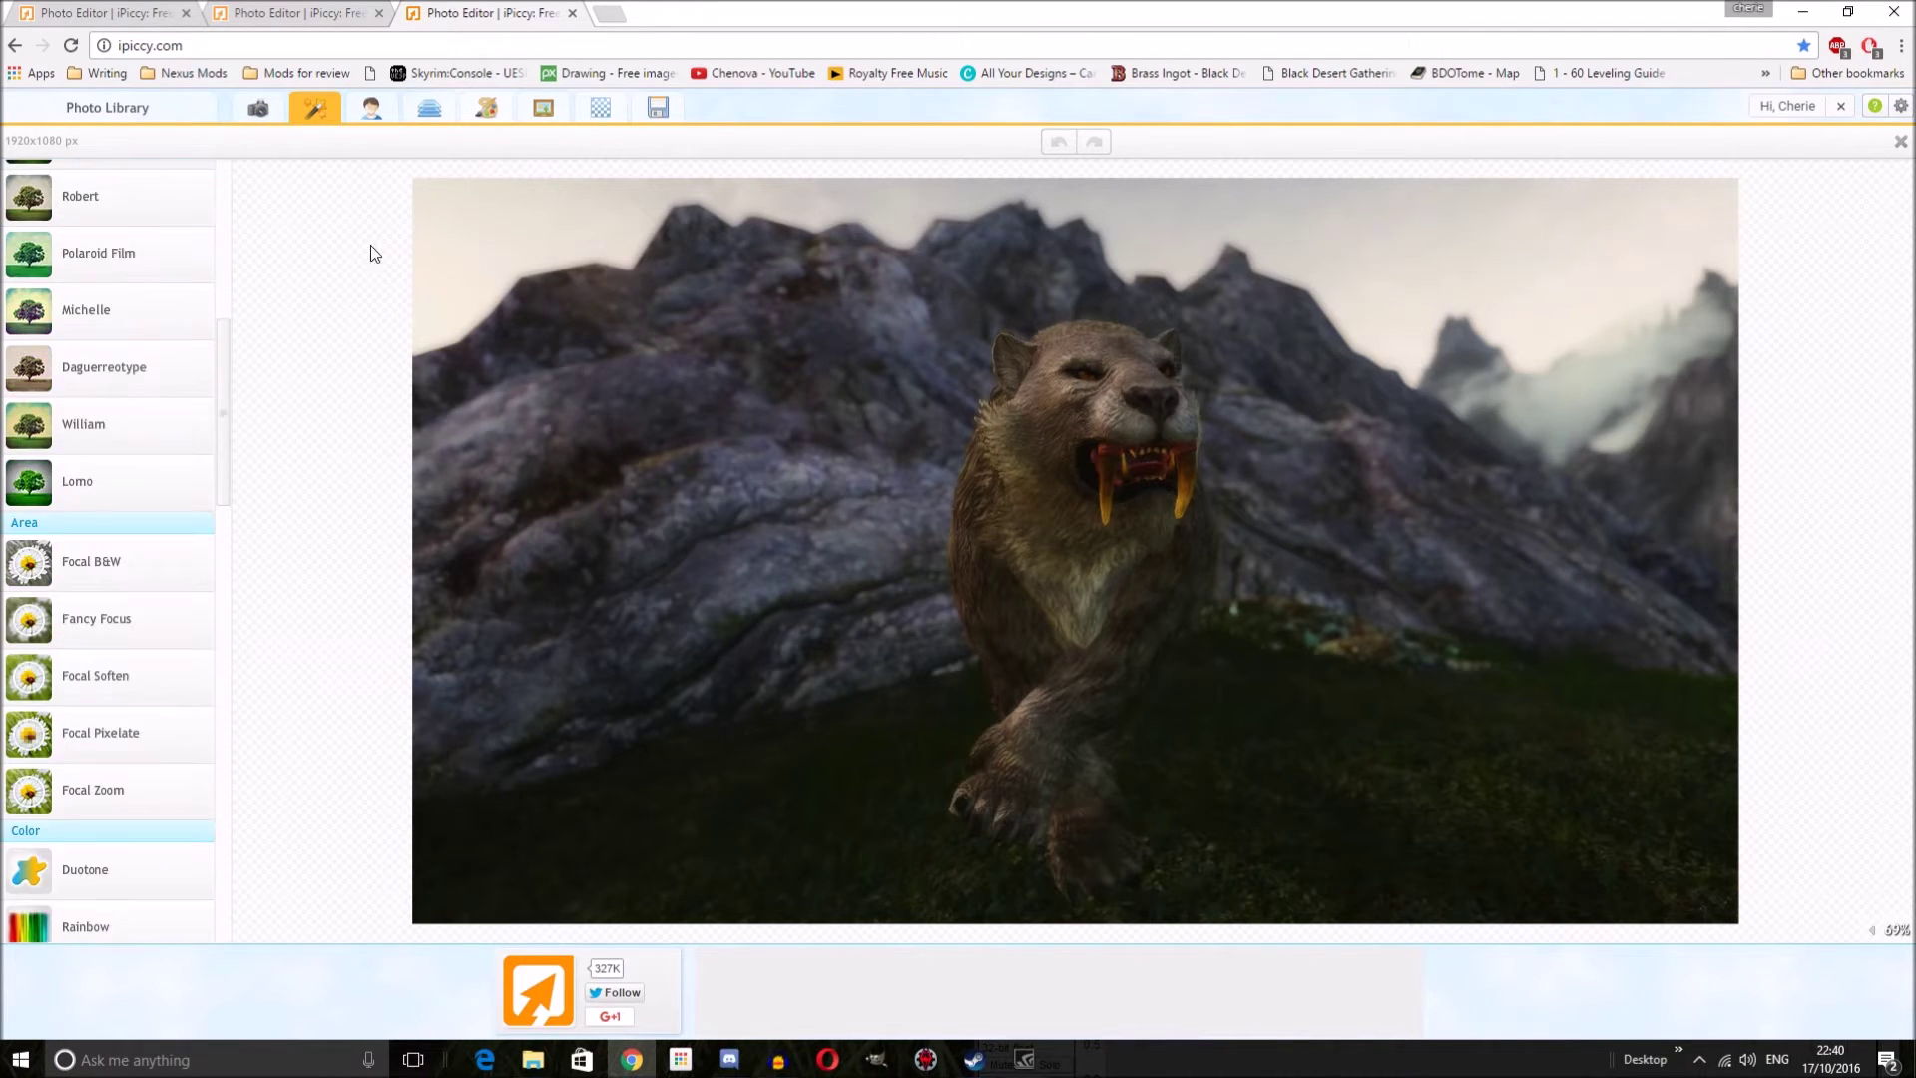
scroll(77, 419, up, 1)
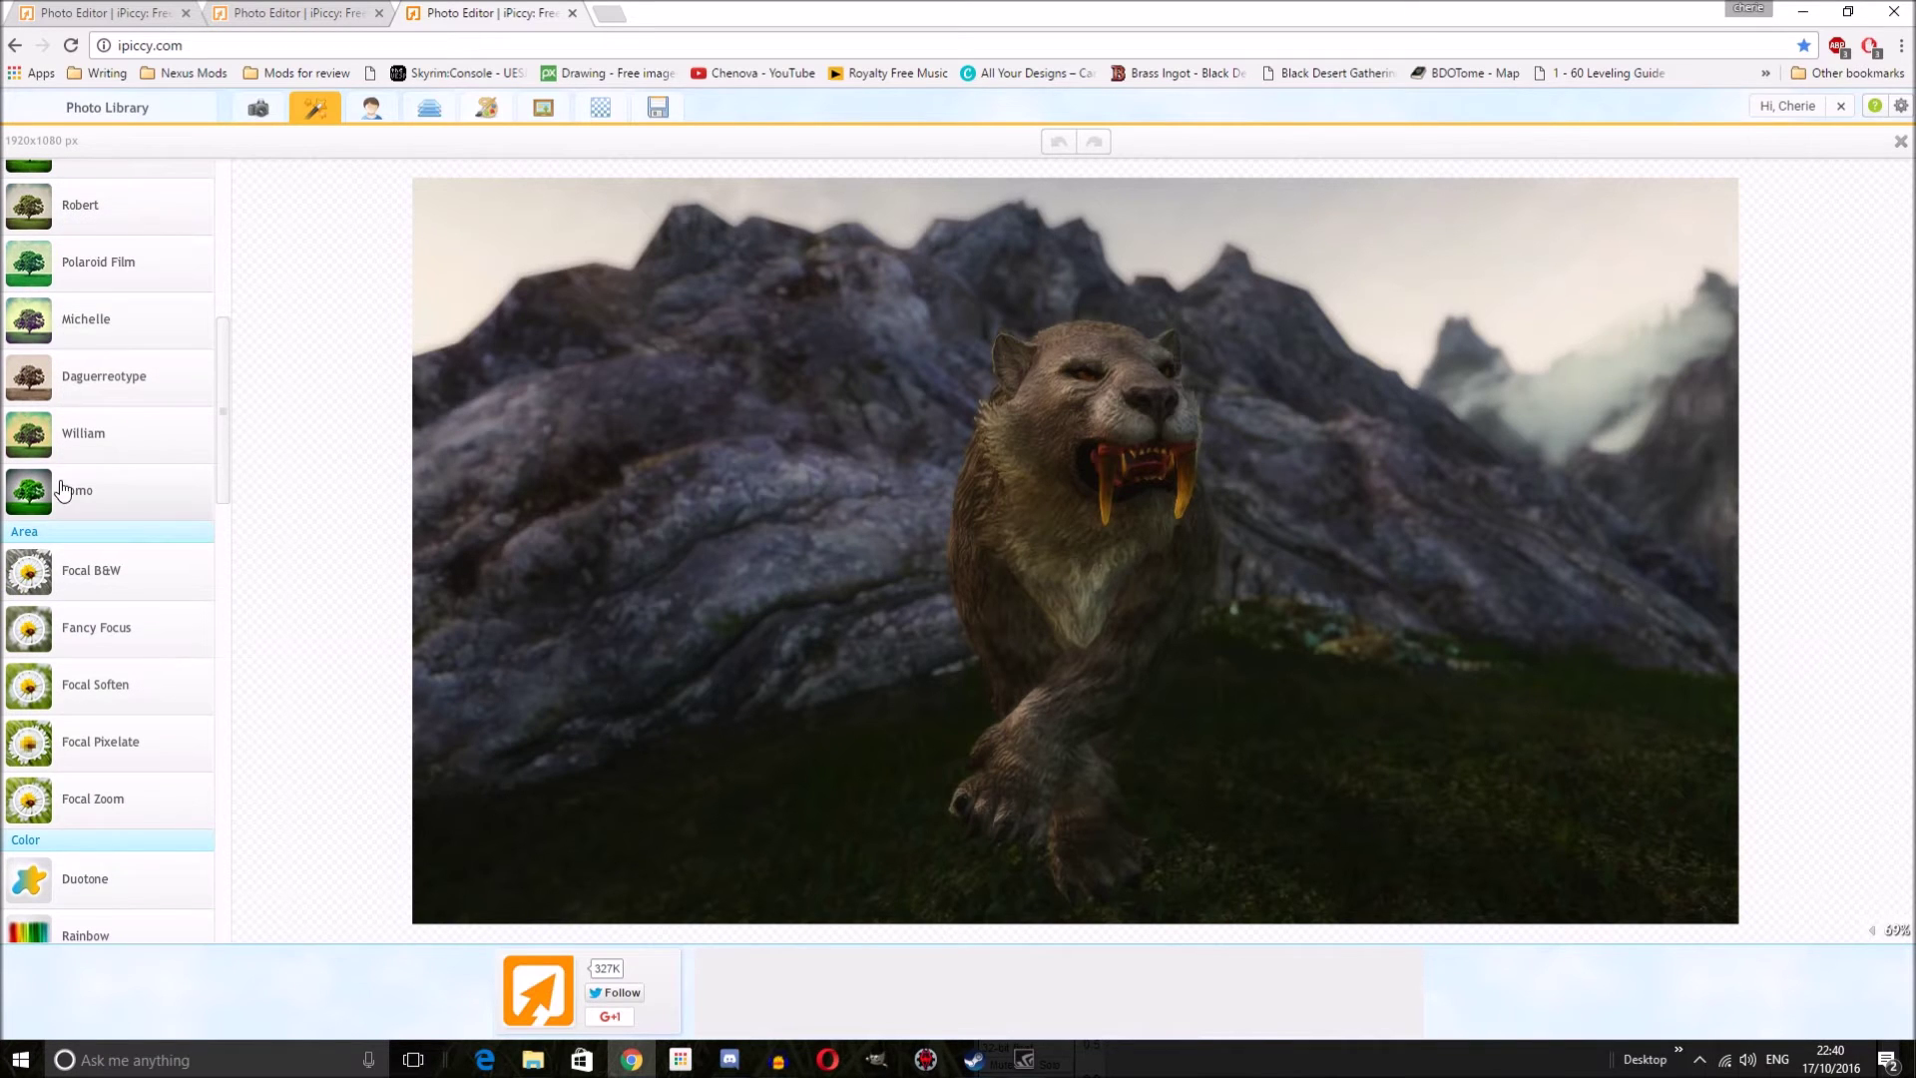
scroll(82, 658, down, 2)
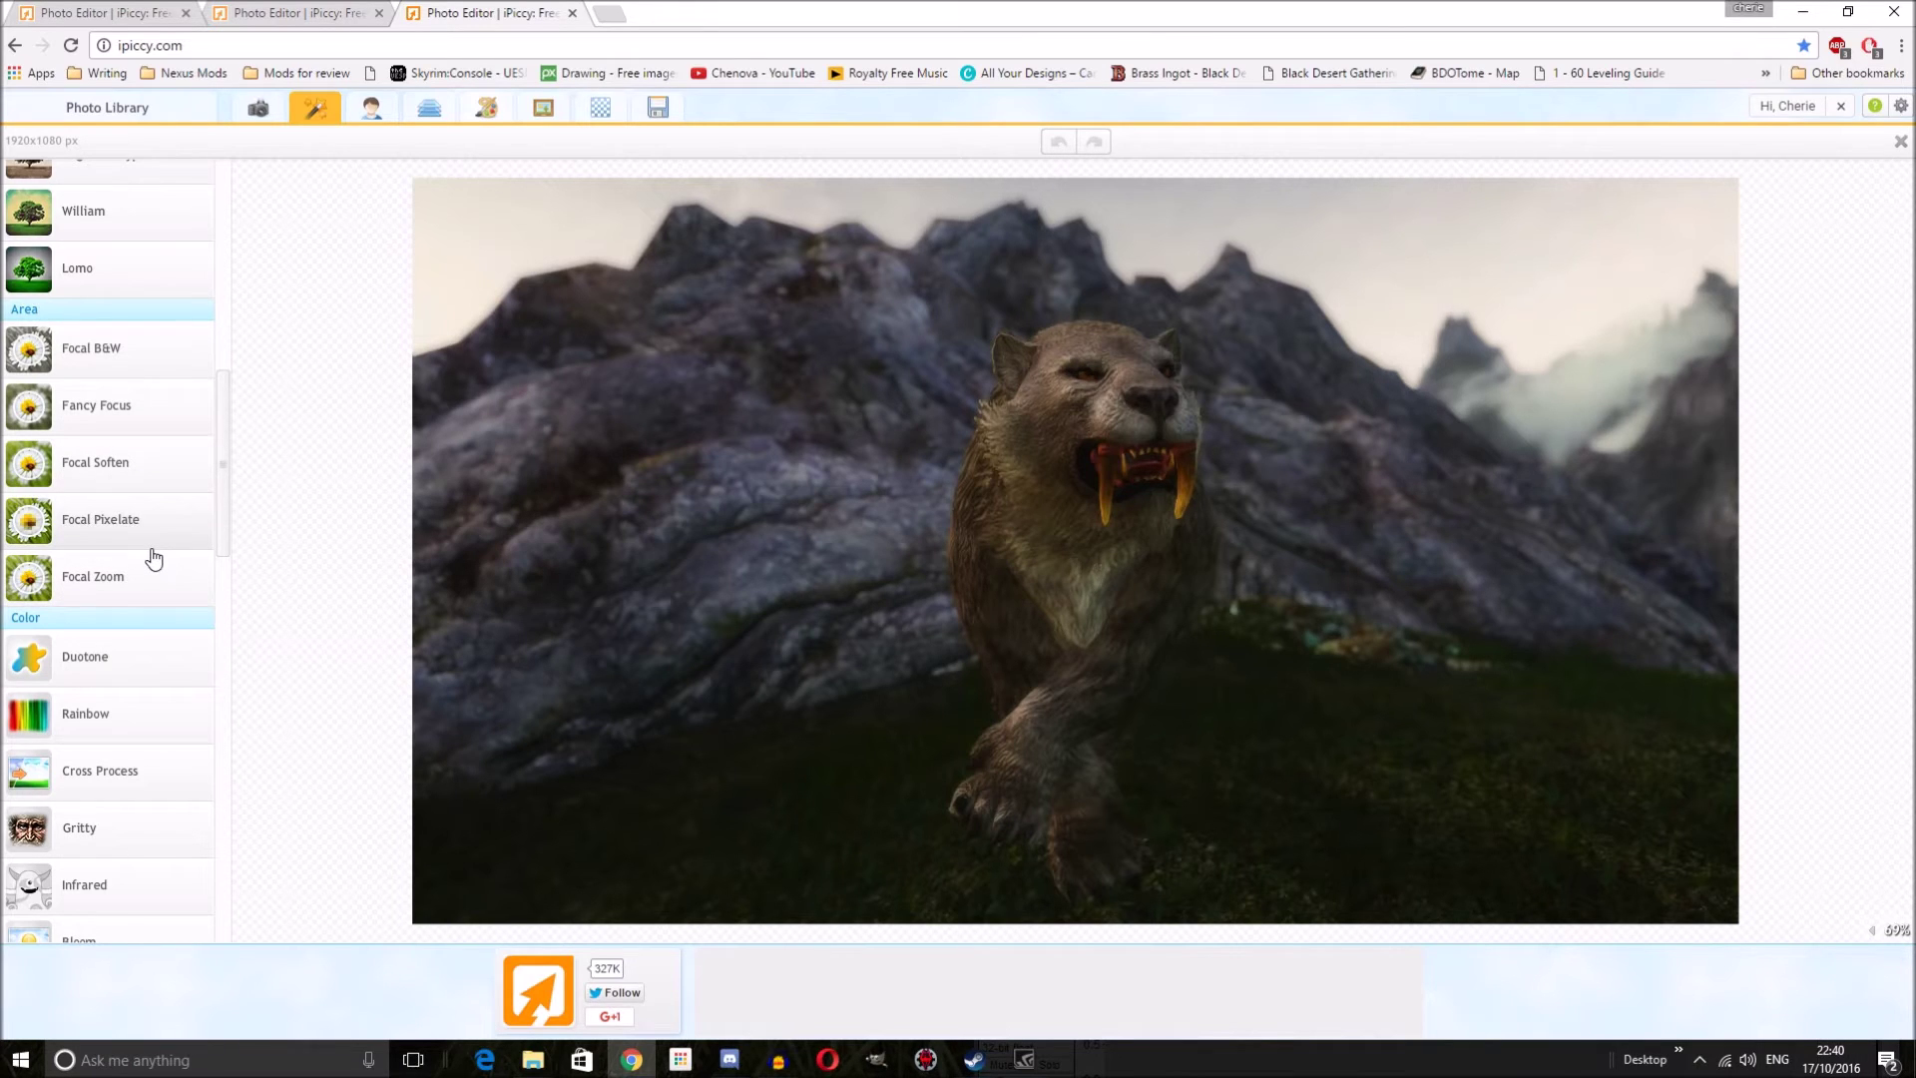
scroll(153, 559, down, 4)
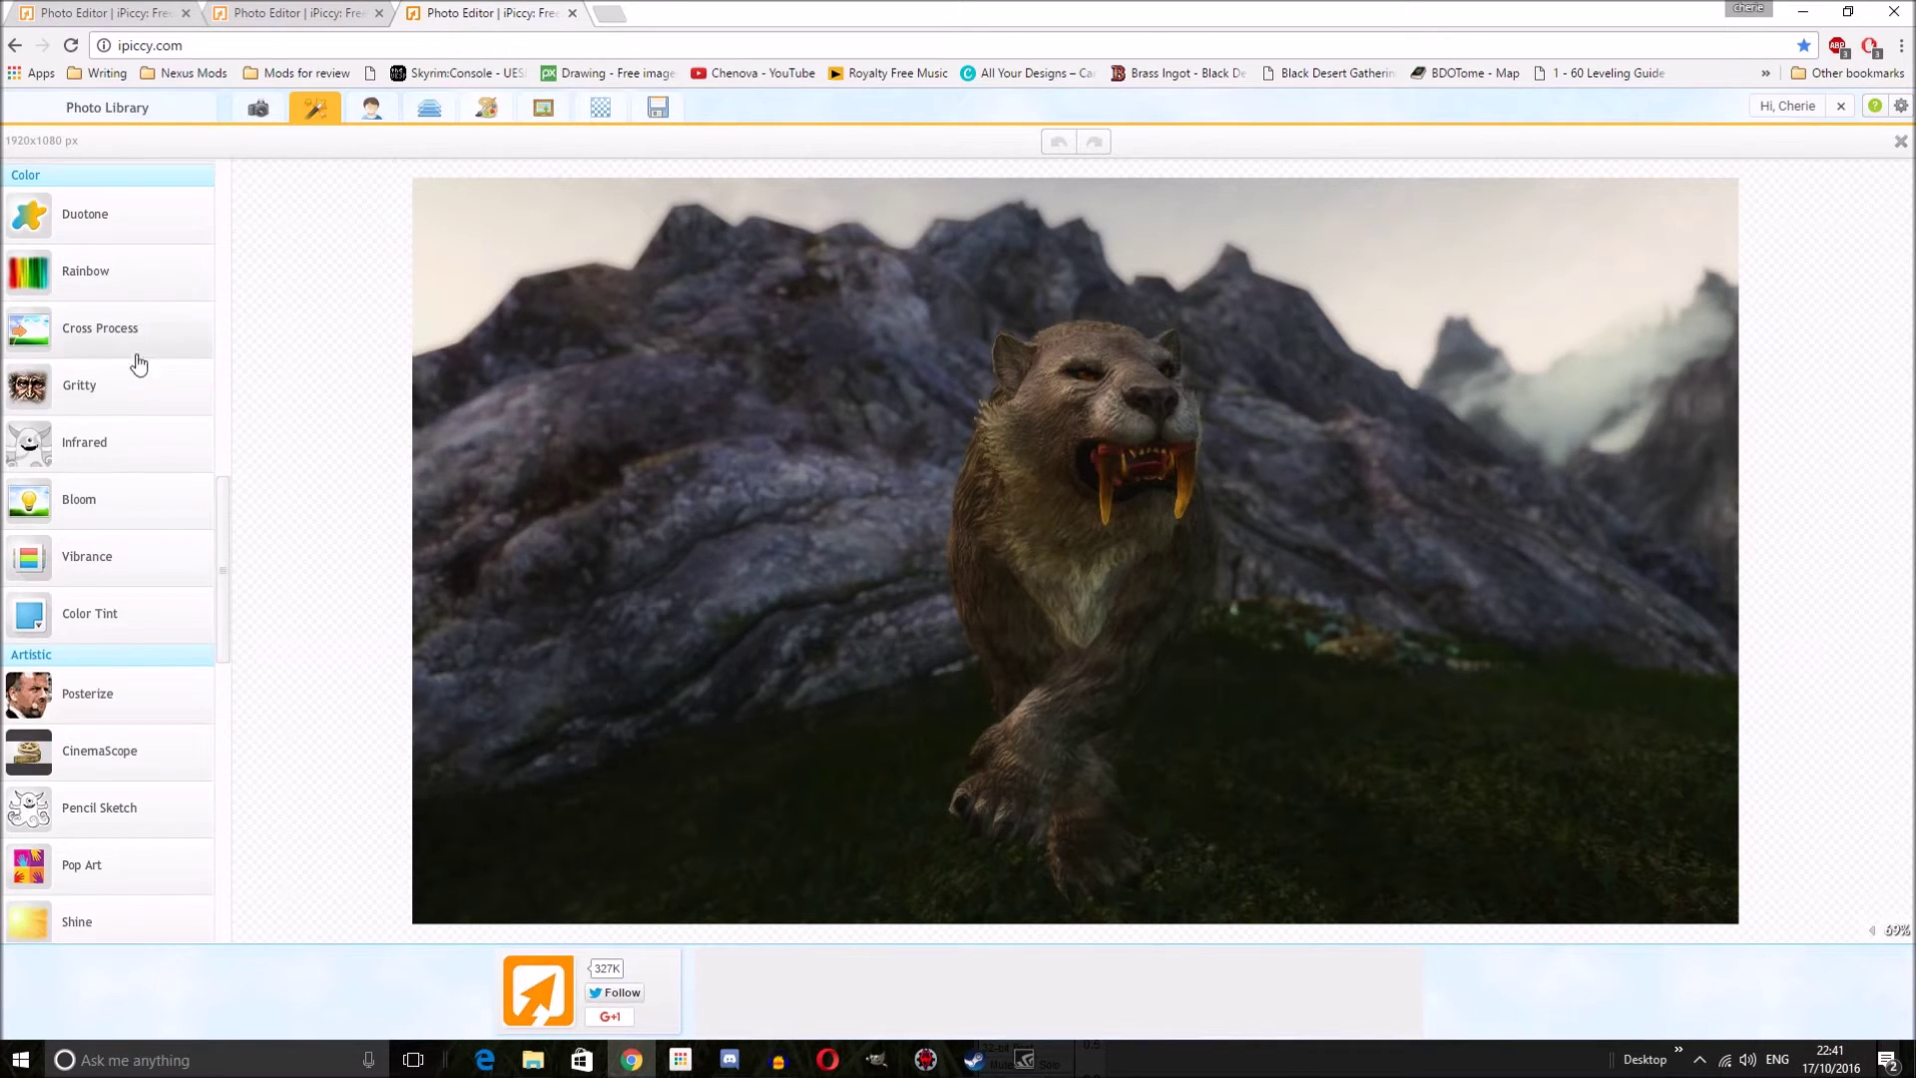
scroll(140, 382, down, 4)
scroll(148, 699, down, 2)
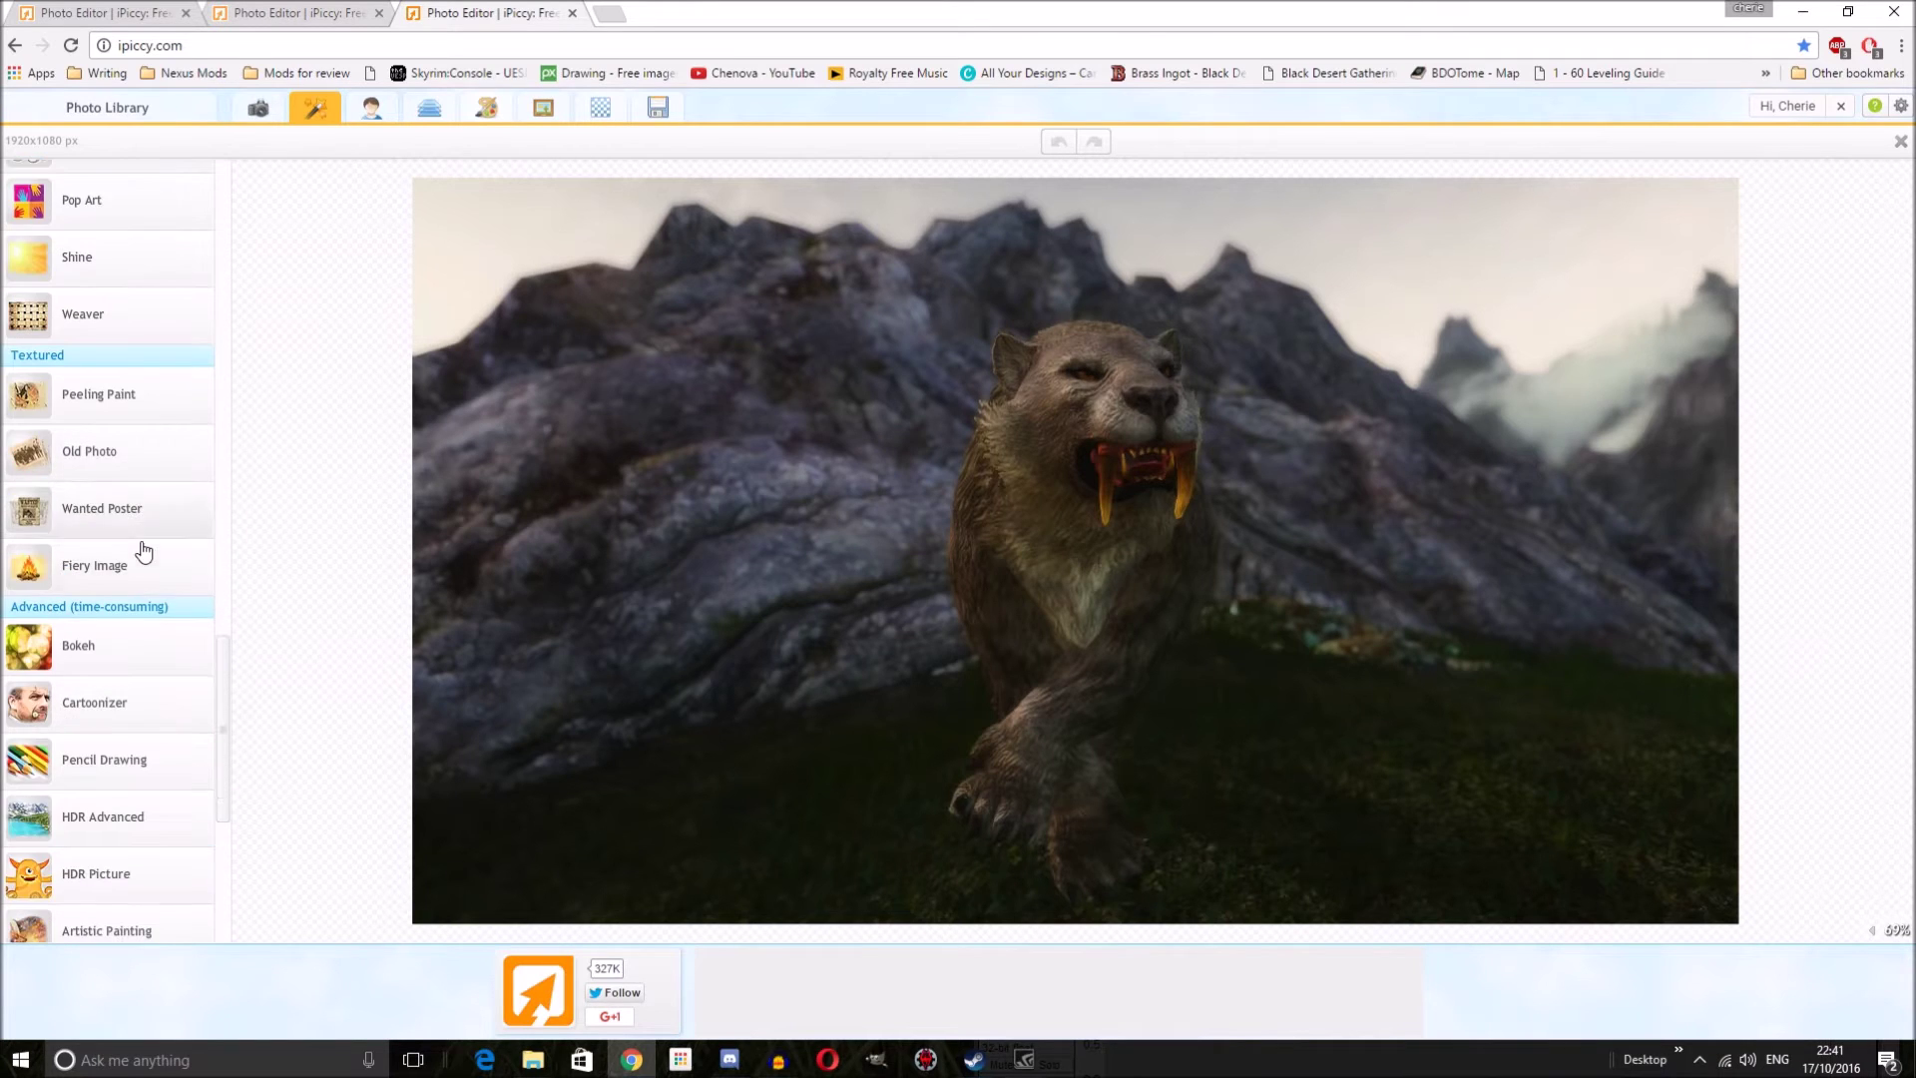
scroll(144, 550, down, 2)
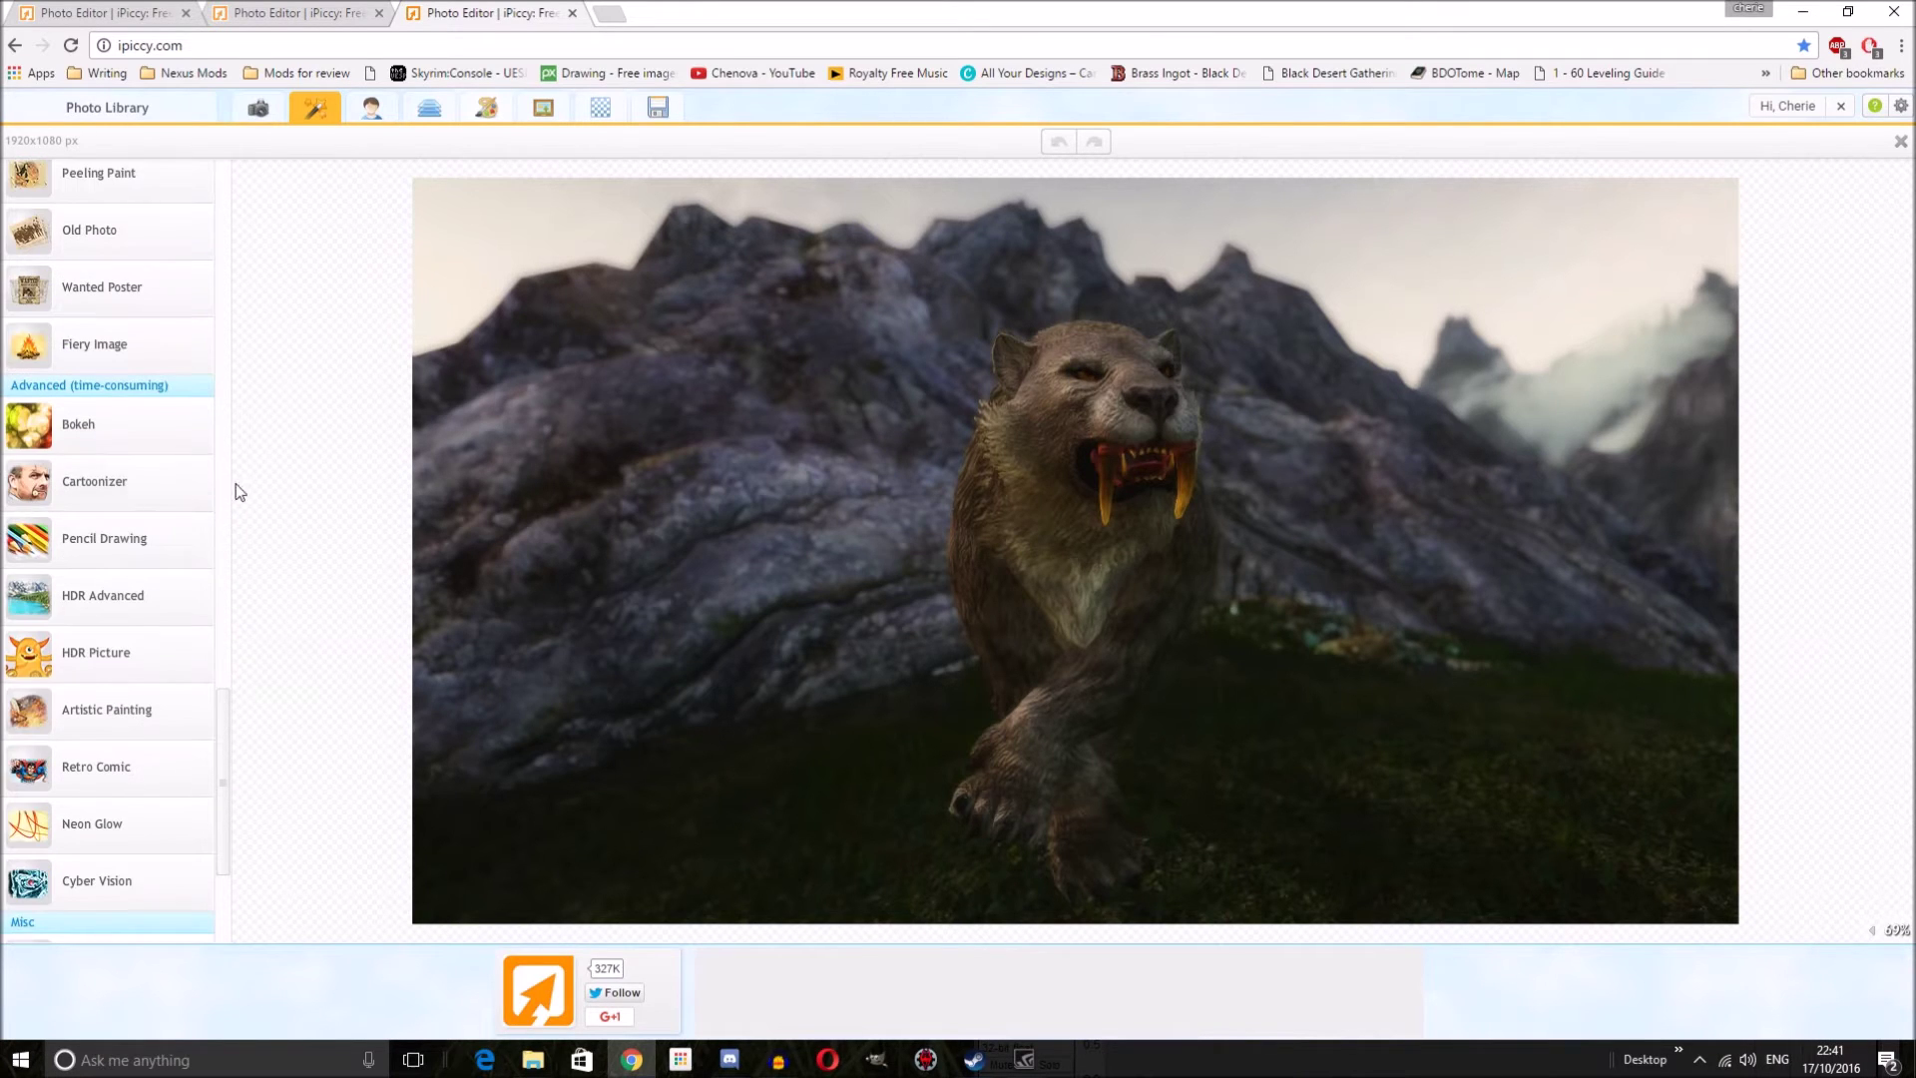
click(116, 347)
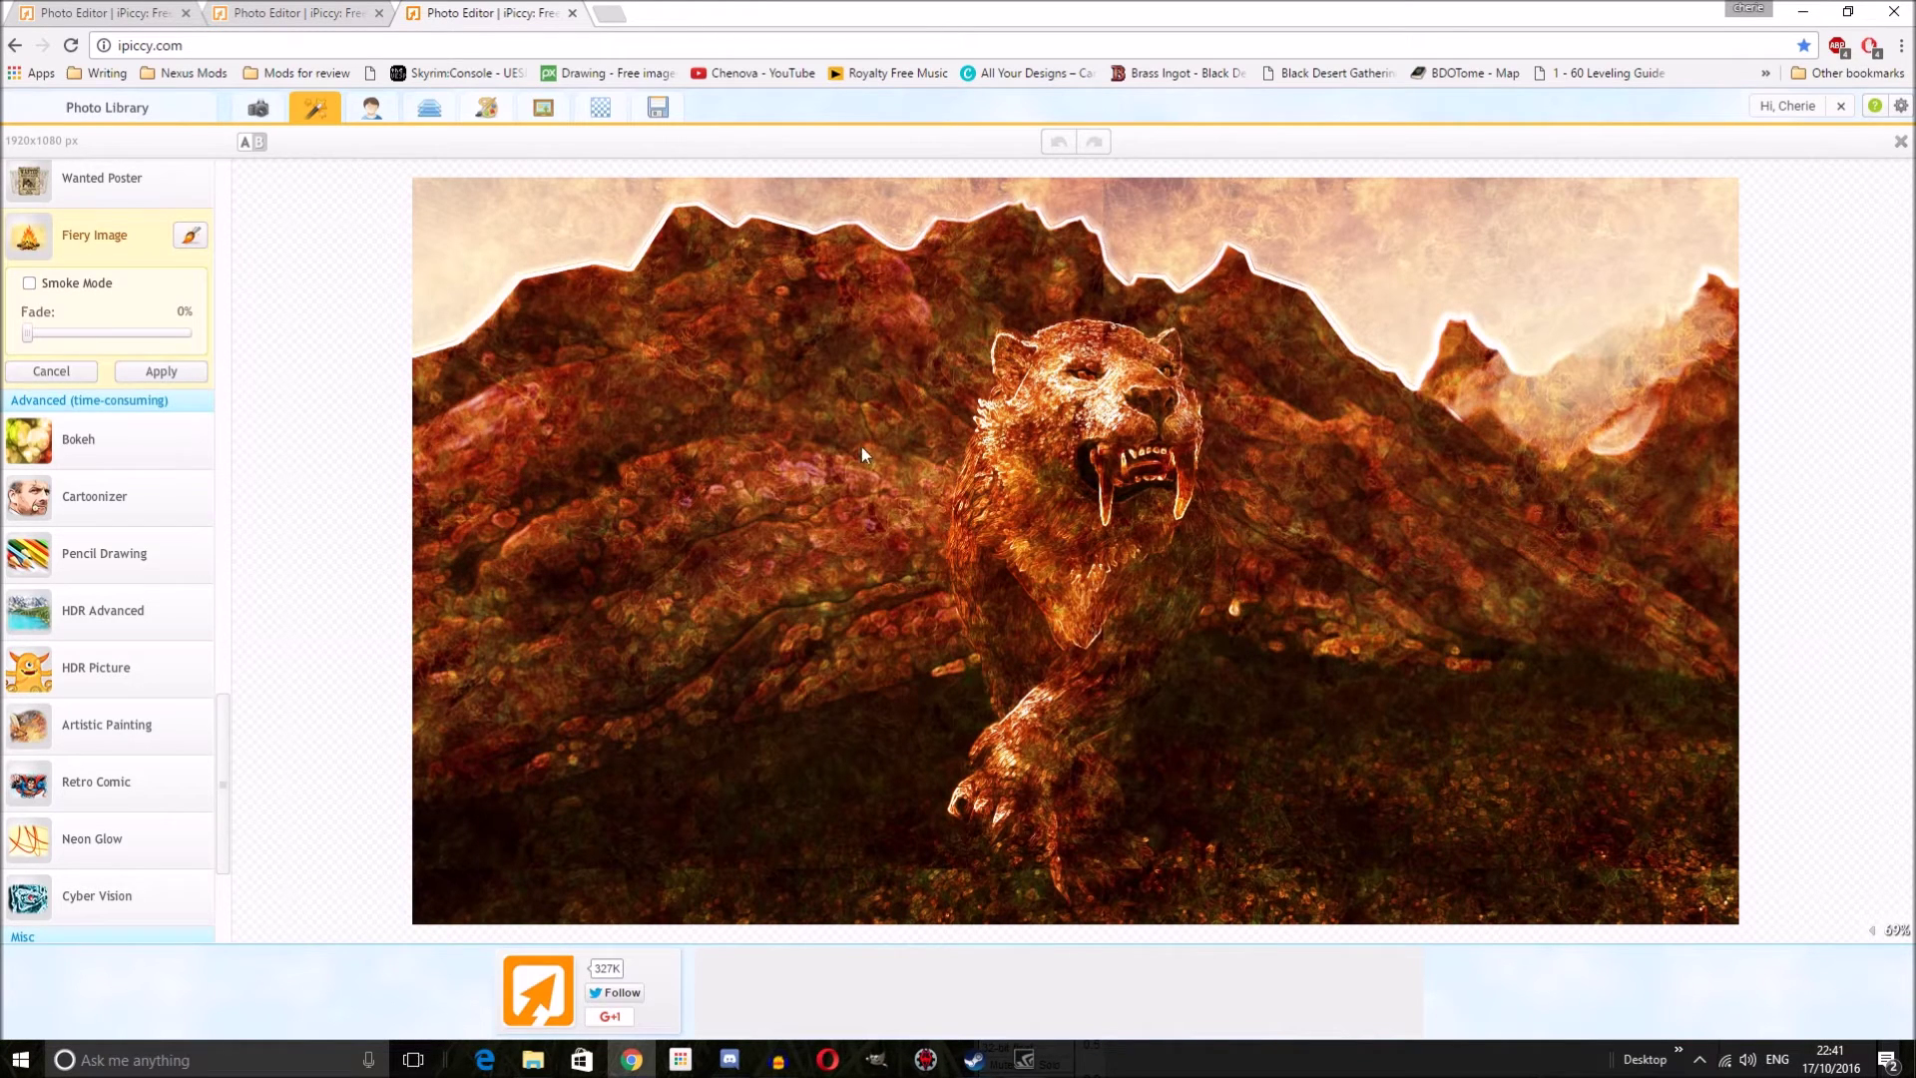
drag(28, 342, 156, 340)
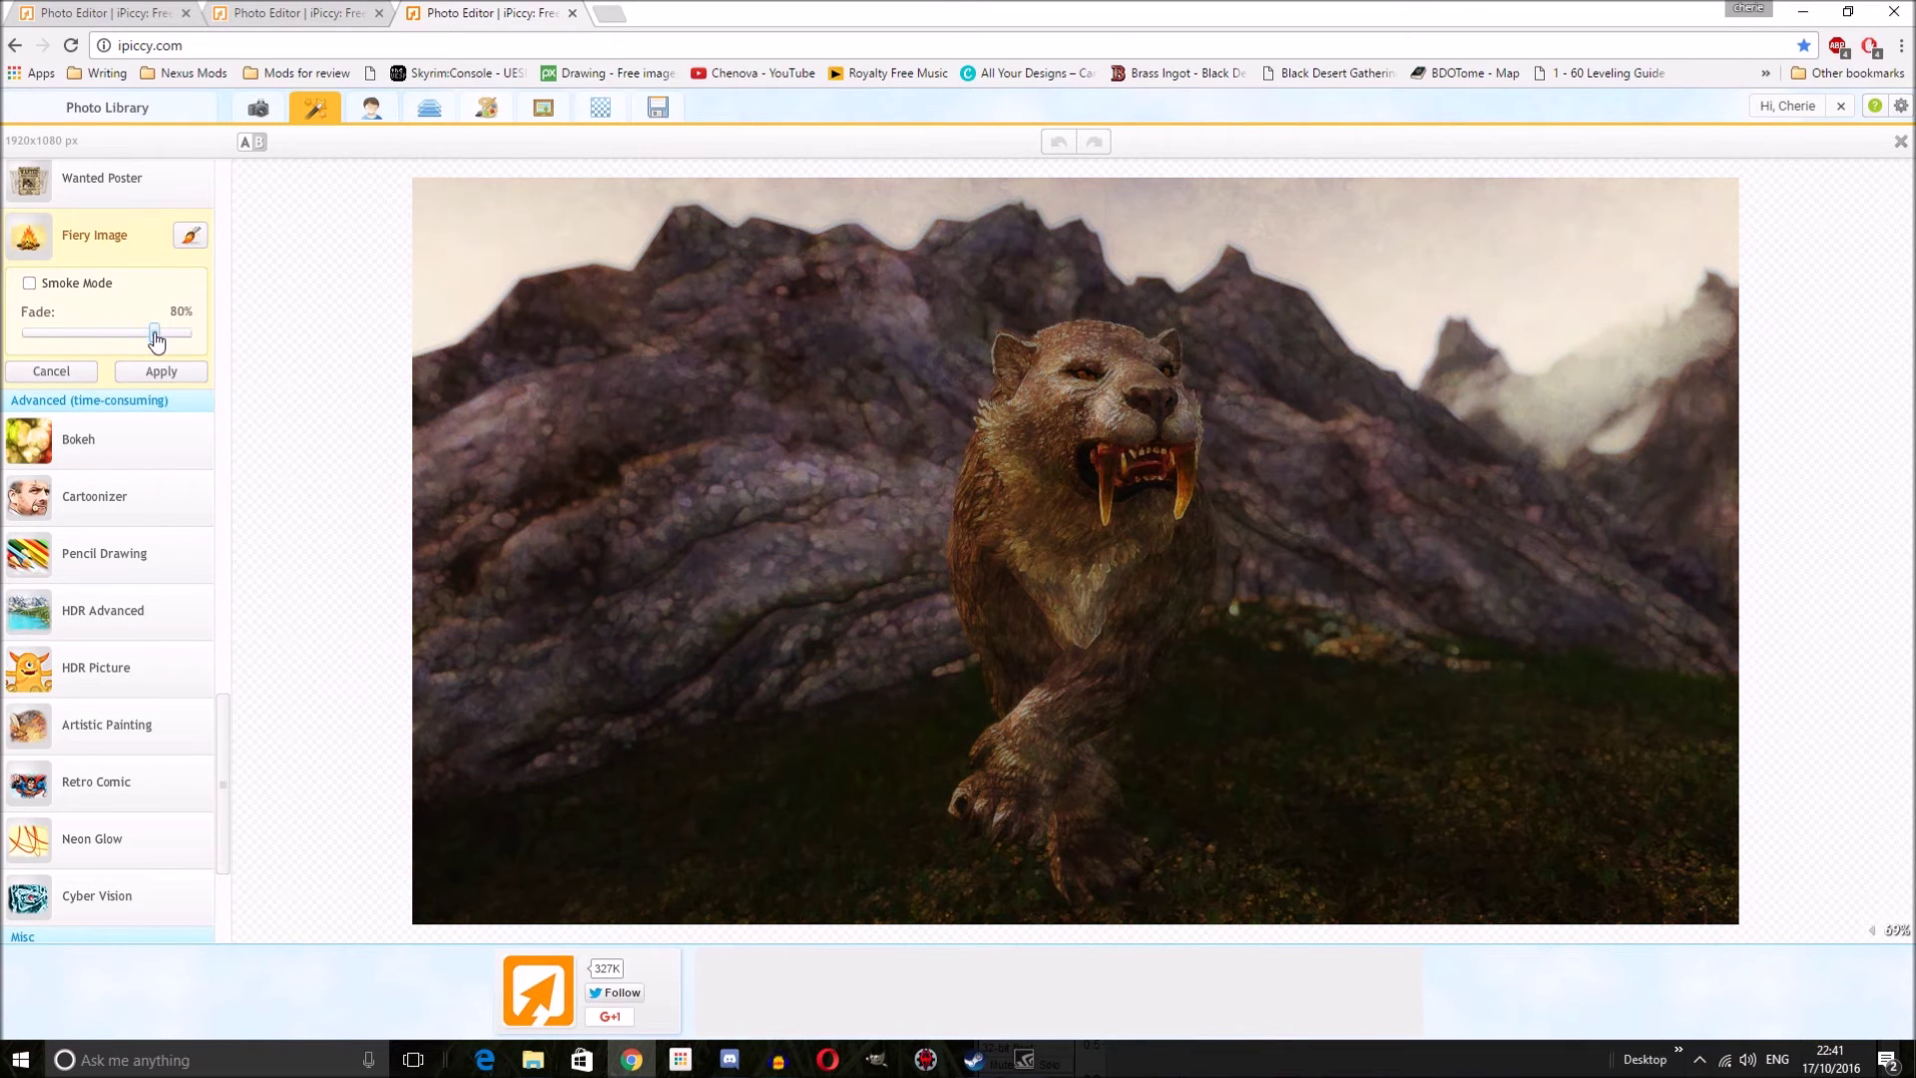
drag(157, 341, 154, 341)
drag(153, 335, 163, 338)
click(150, 372)
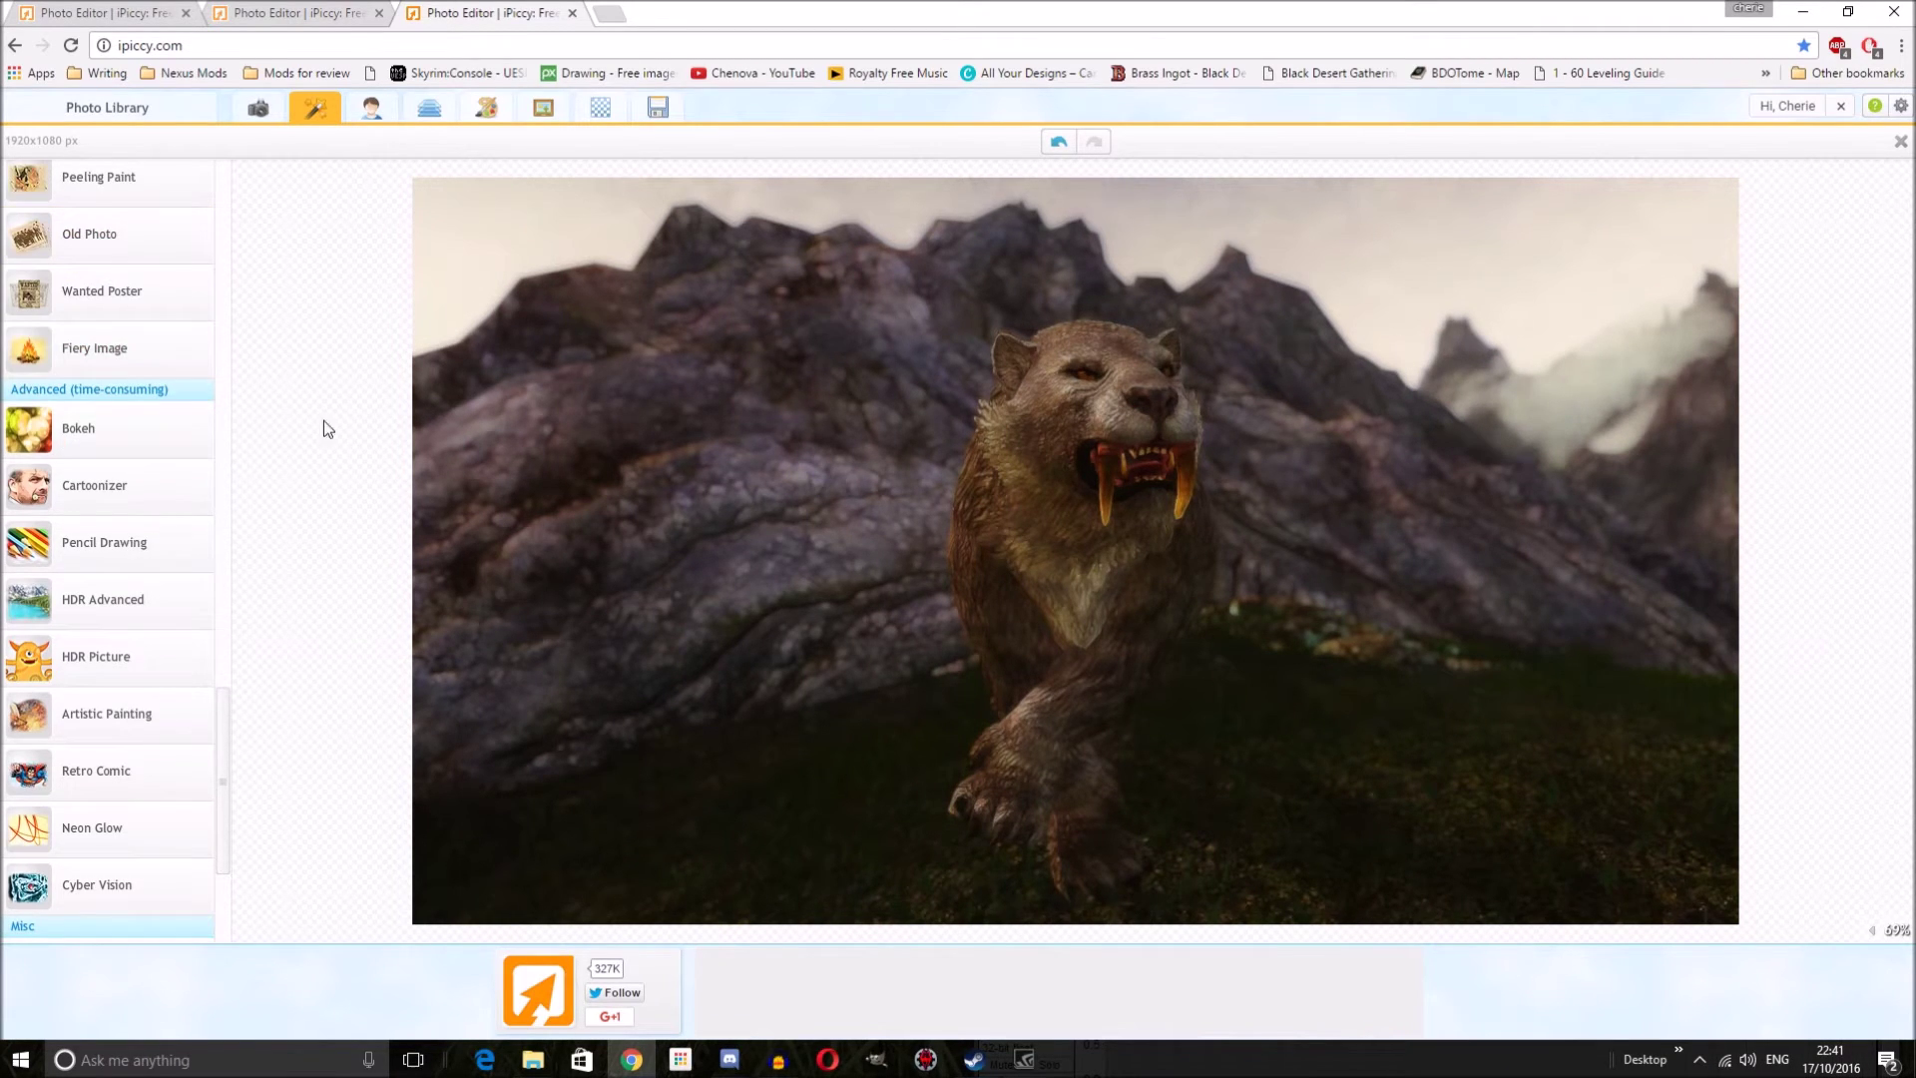
Step: Apply a Wet Lens Bokeh effect with Circular lens, Creamy style and size 12 to the sabre cat screenshot
click(121, 425)
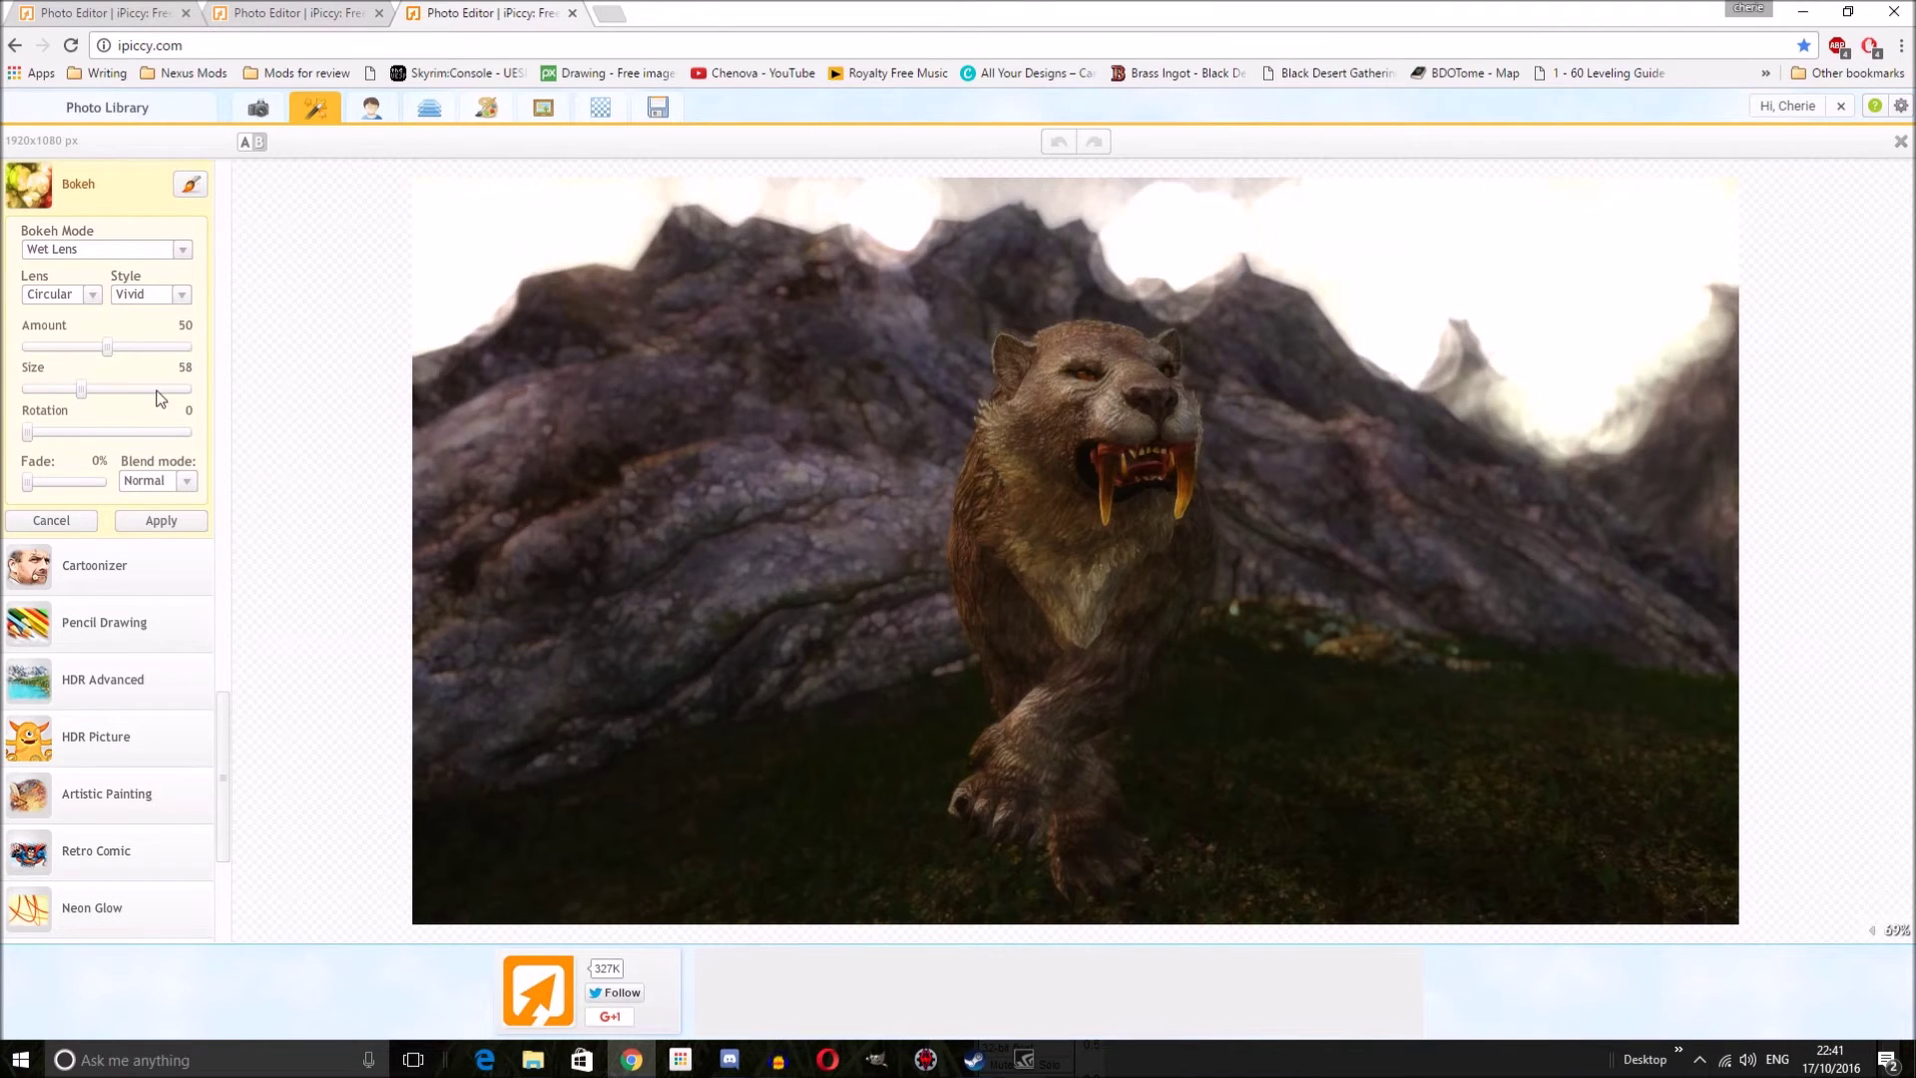
drag(81, 389, 38, 398)
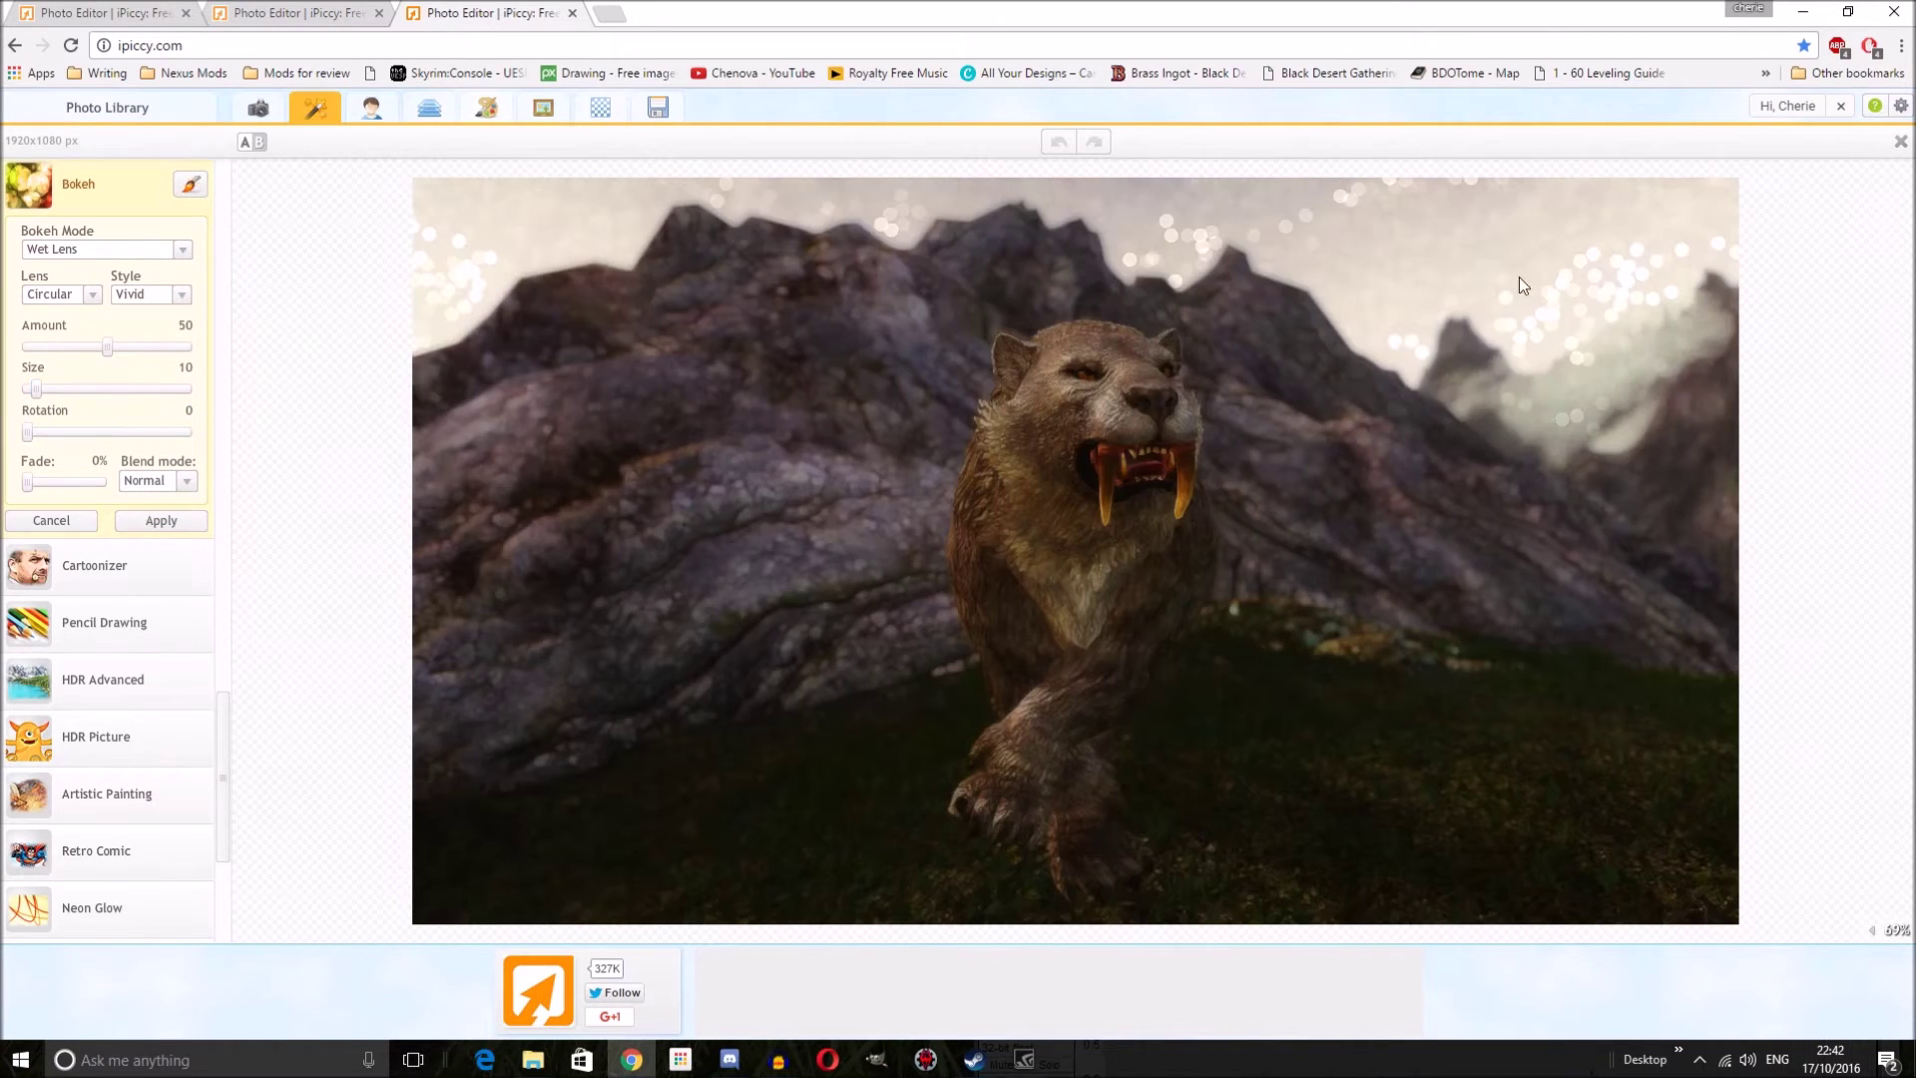
drag(36, 391, 34, 392)
click(182, 294)
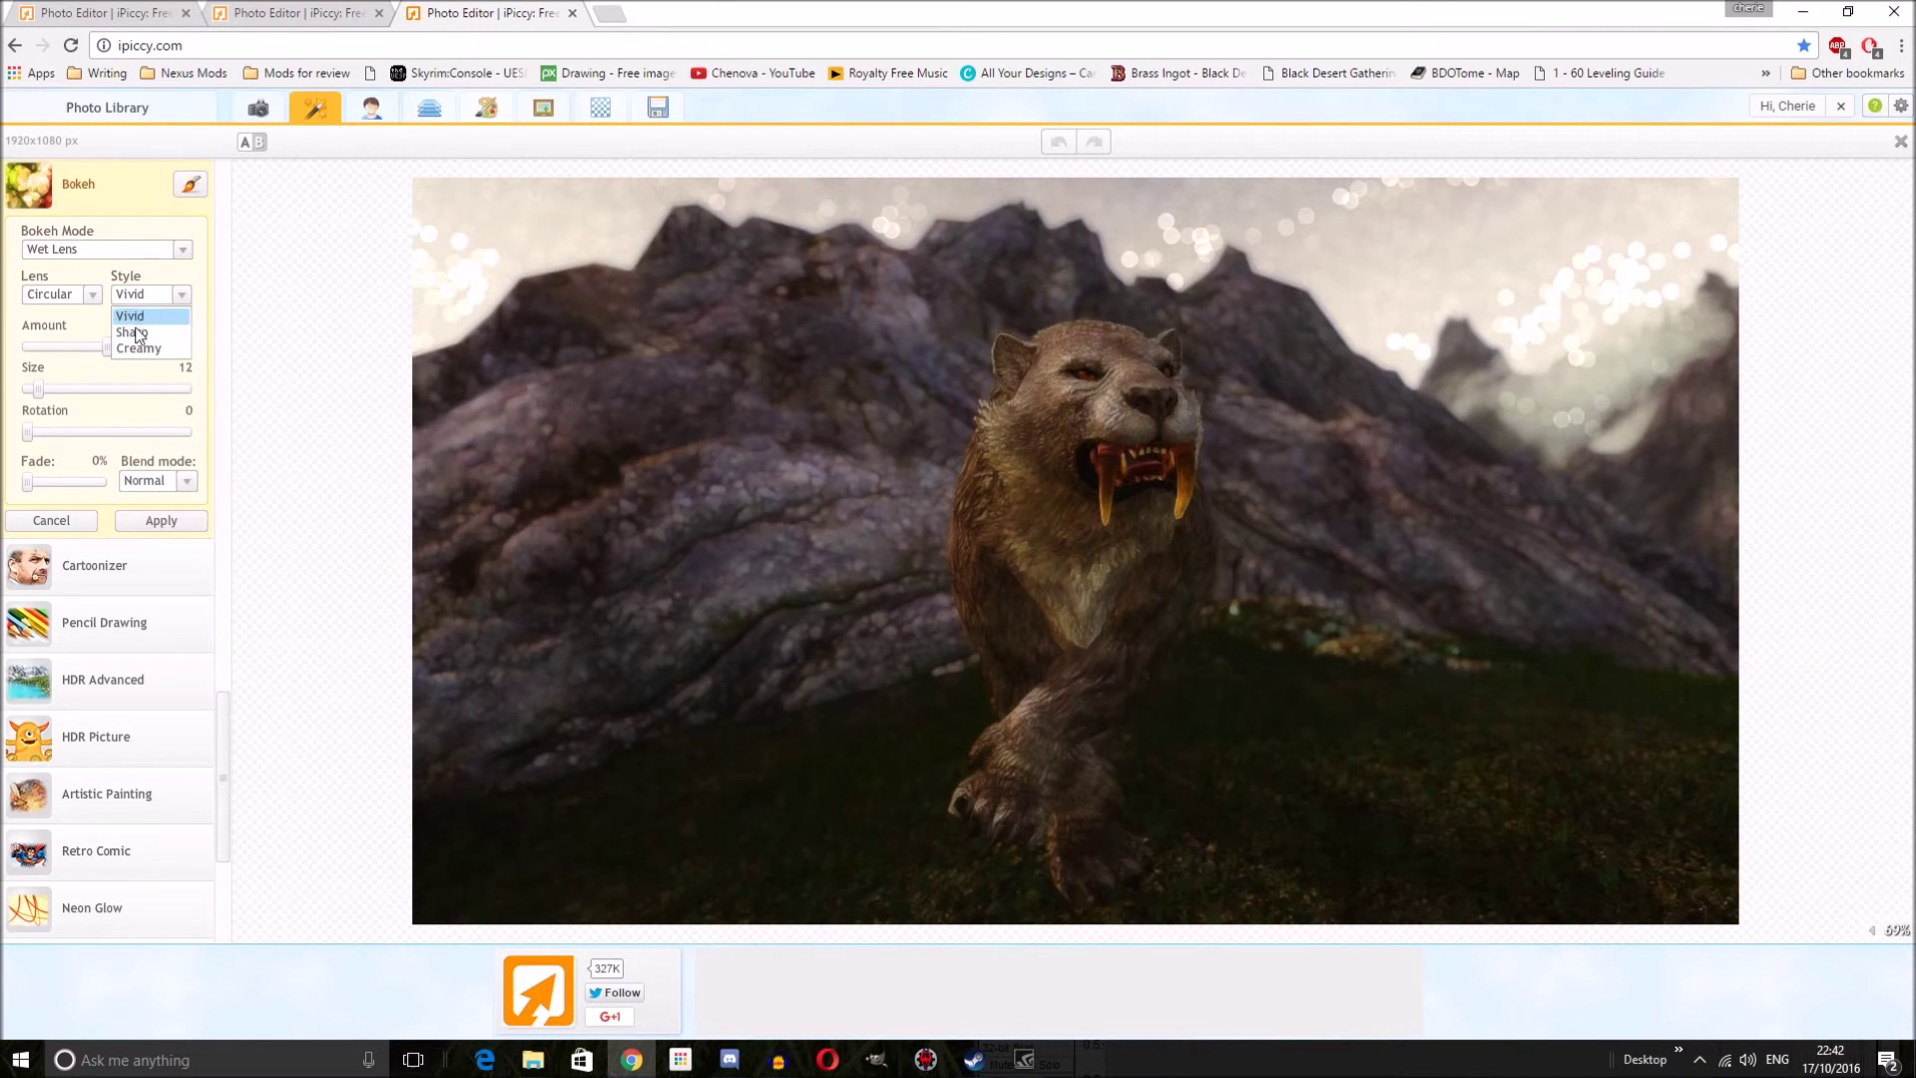
click(141, 349)
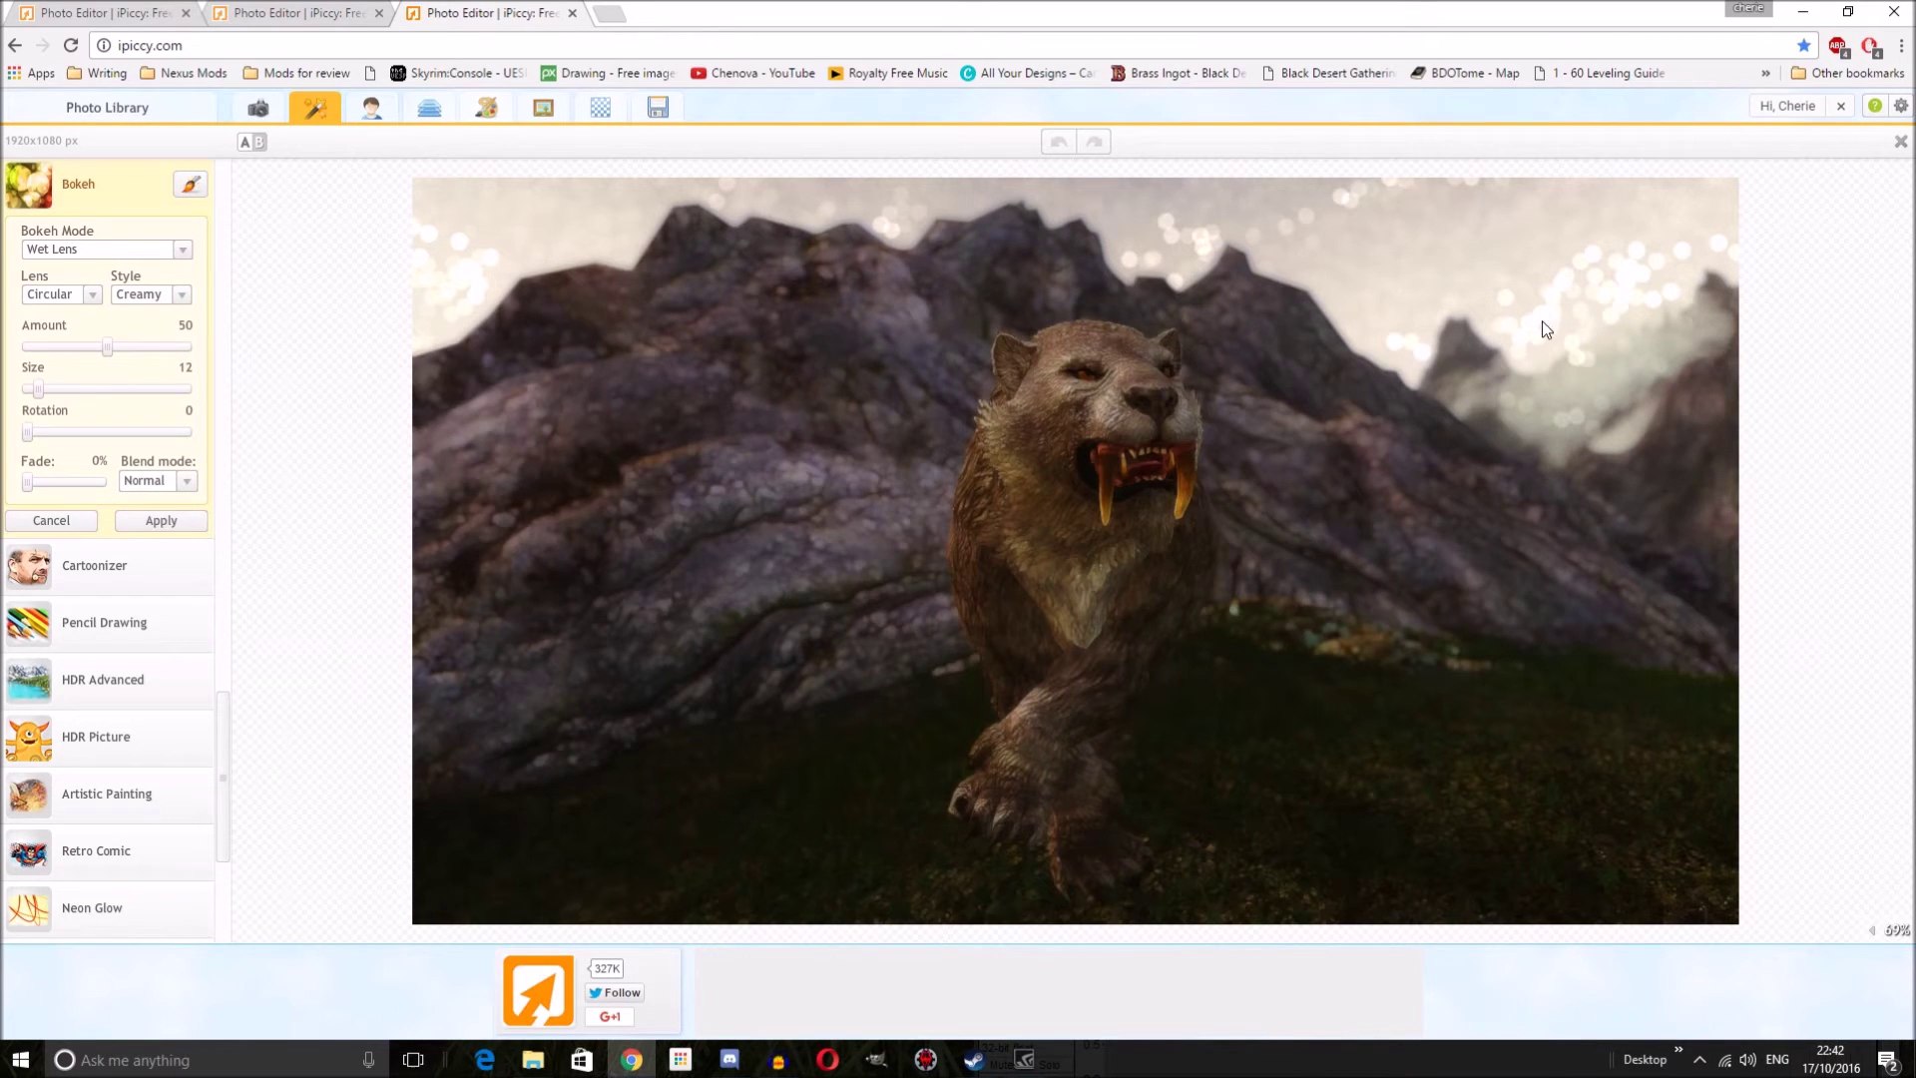
click(158, 521)
Step: Apply a second Wet Lens Bokeh pass with size 10 and Creamy style
click(120, 465)
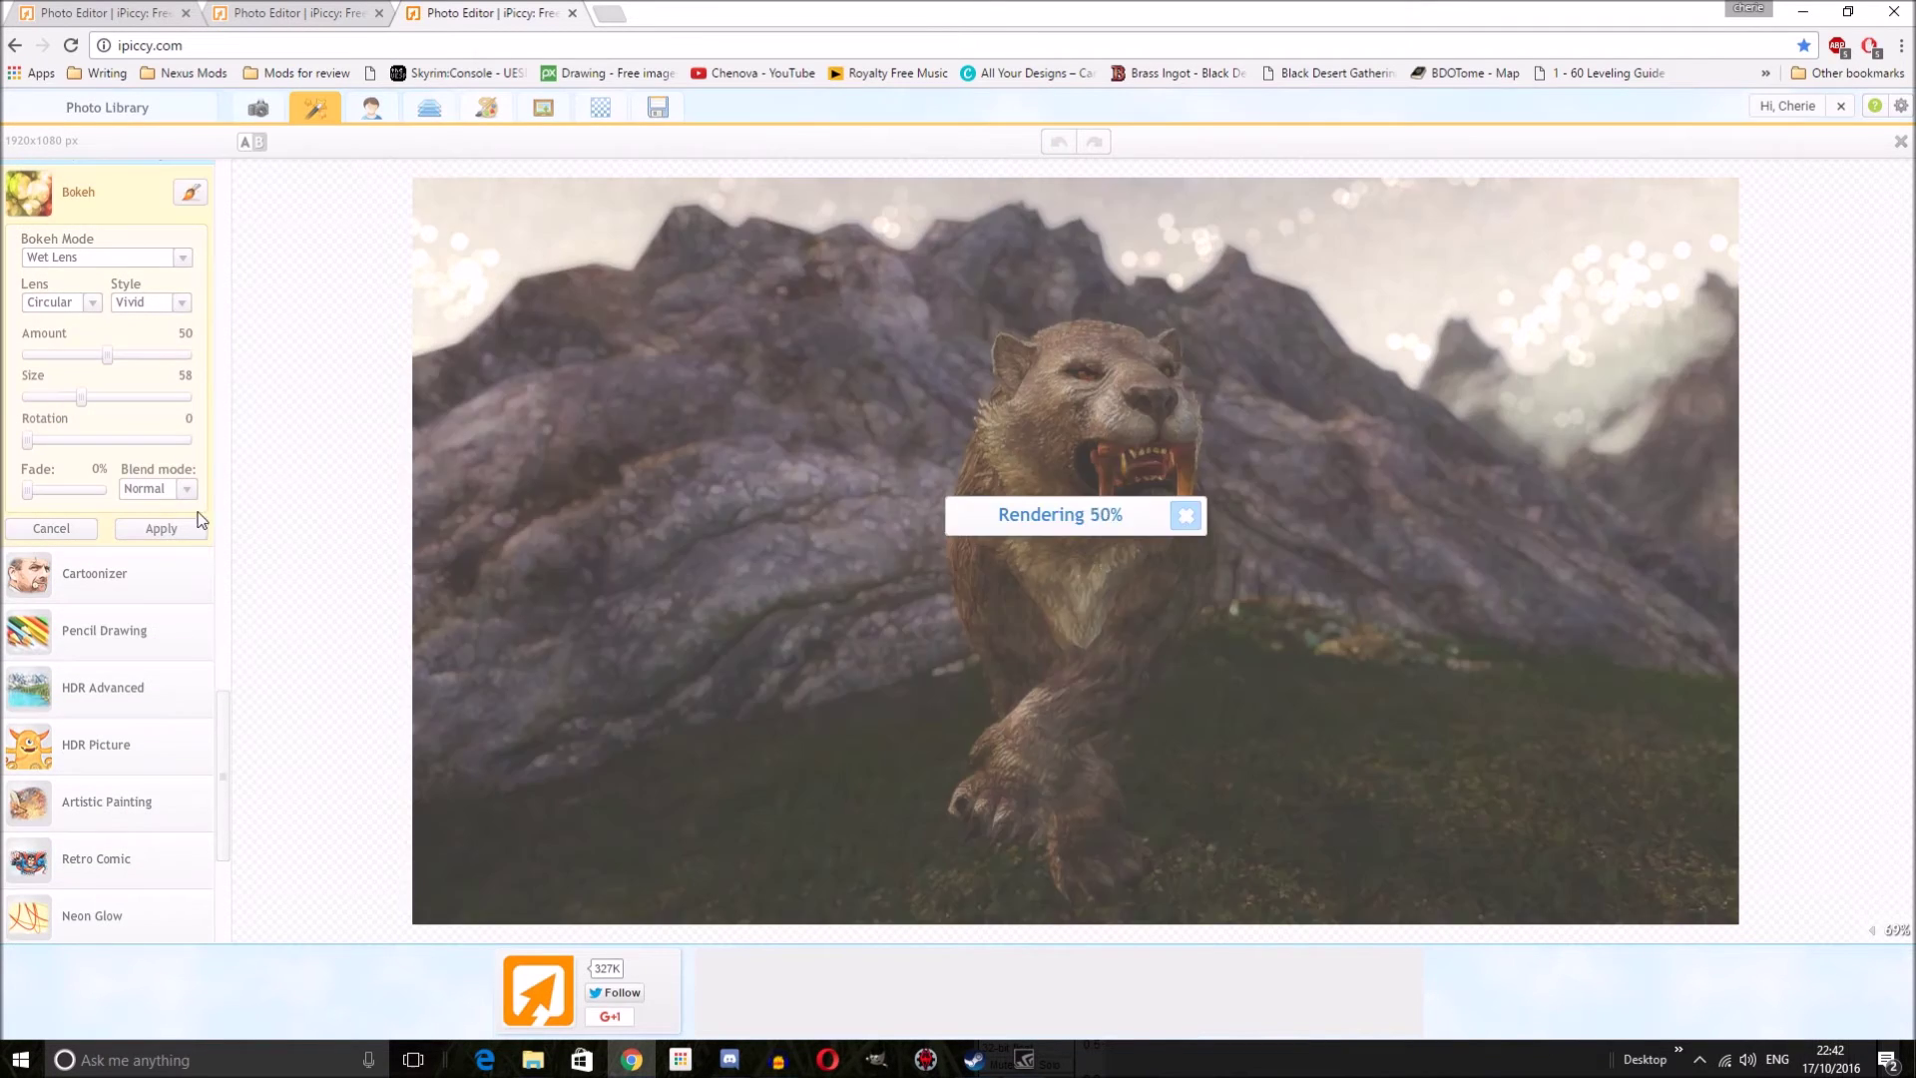
drag(81, 397, 40, 397)
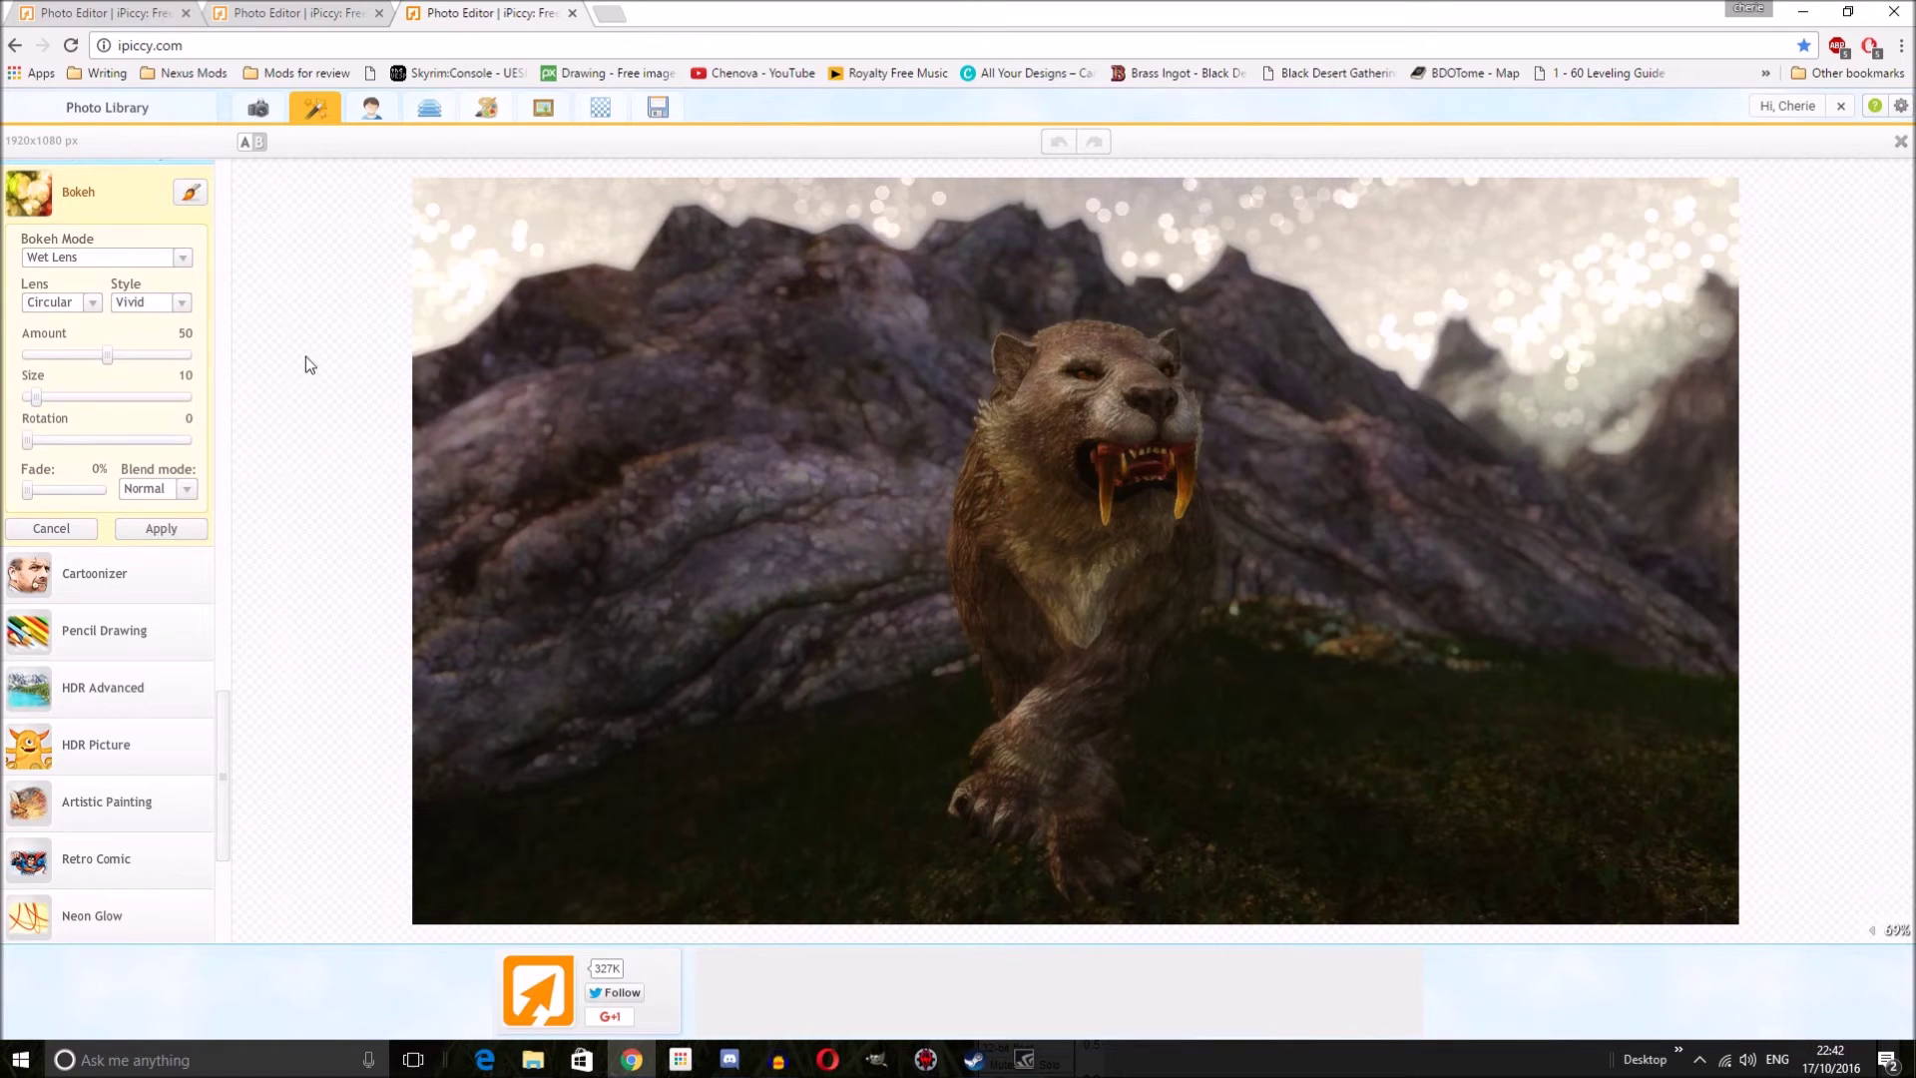
click(167, 303)
click(157, 357)
click(160, 527)
Step: Apply a third Wet Lens Bokeh pass with Creamy style and a size of about 14
click(105, 477)
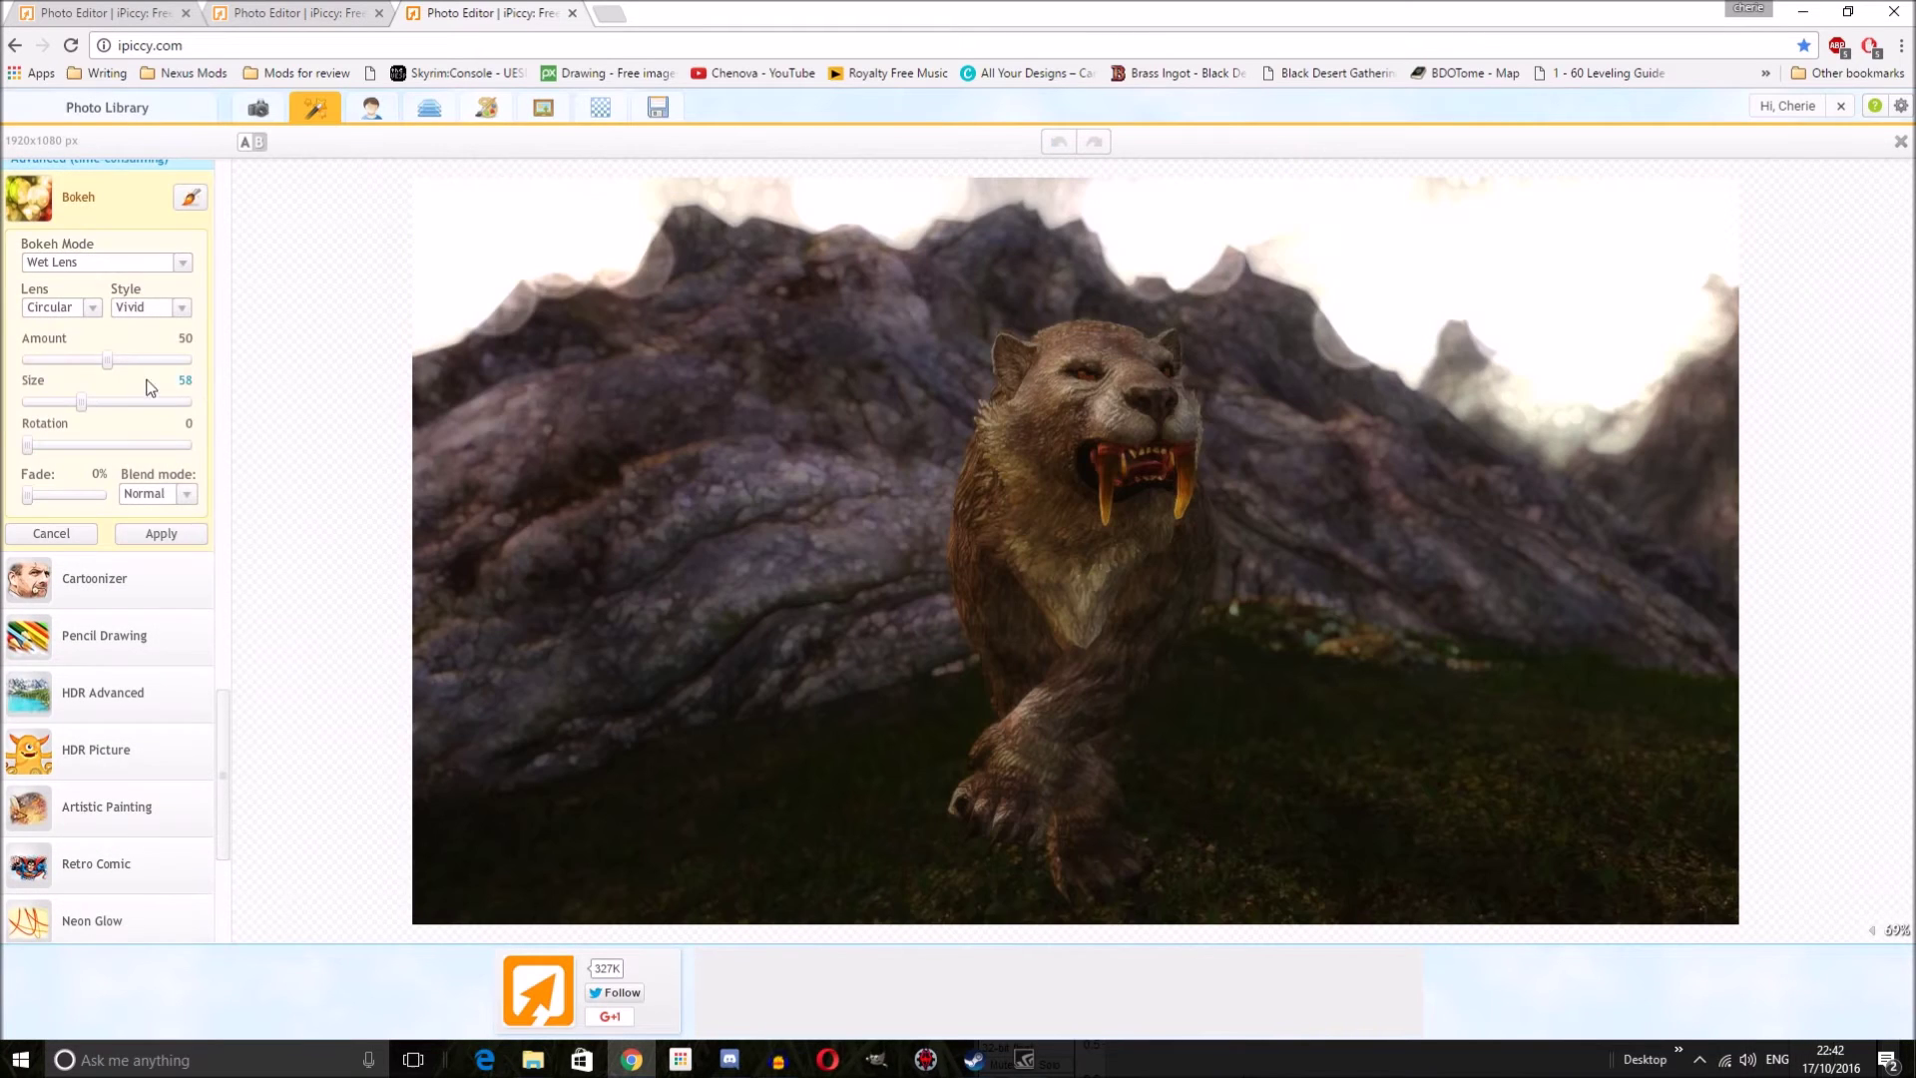
click(34, 400)
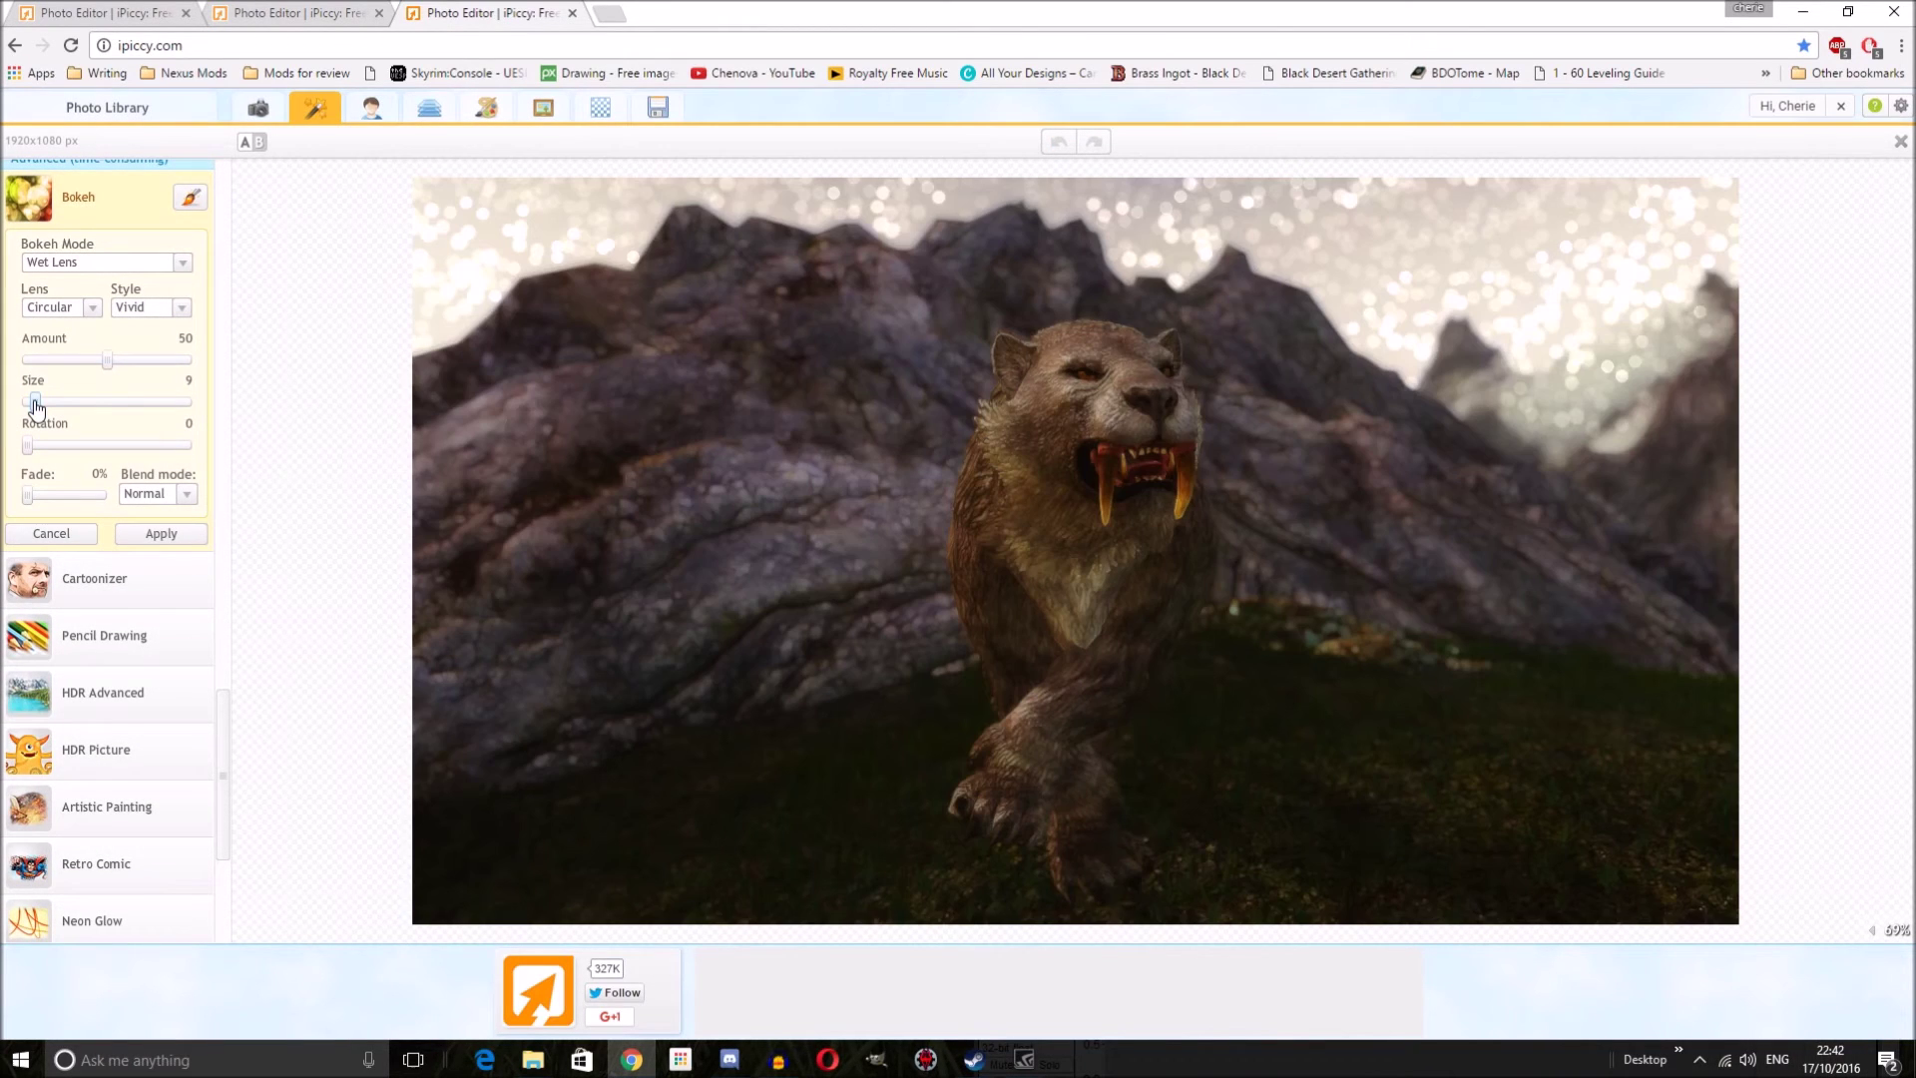
drag(34, 401, 36, 401)
click(182, 307)
click(140, 347)
click(40, 404)
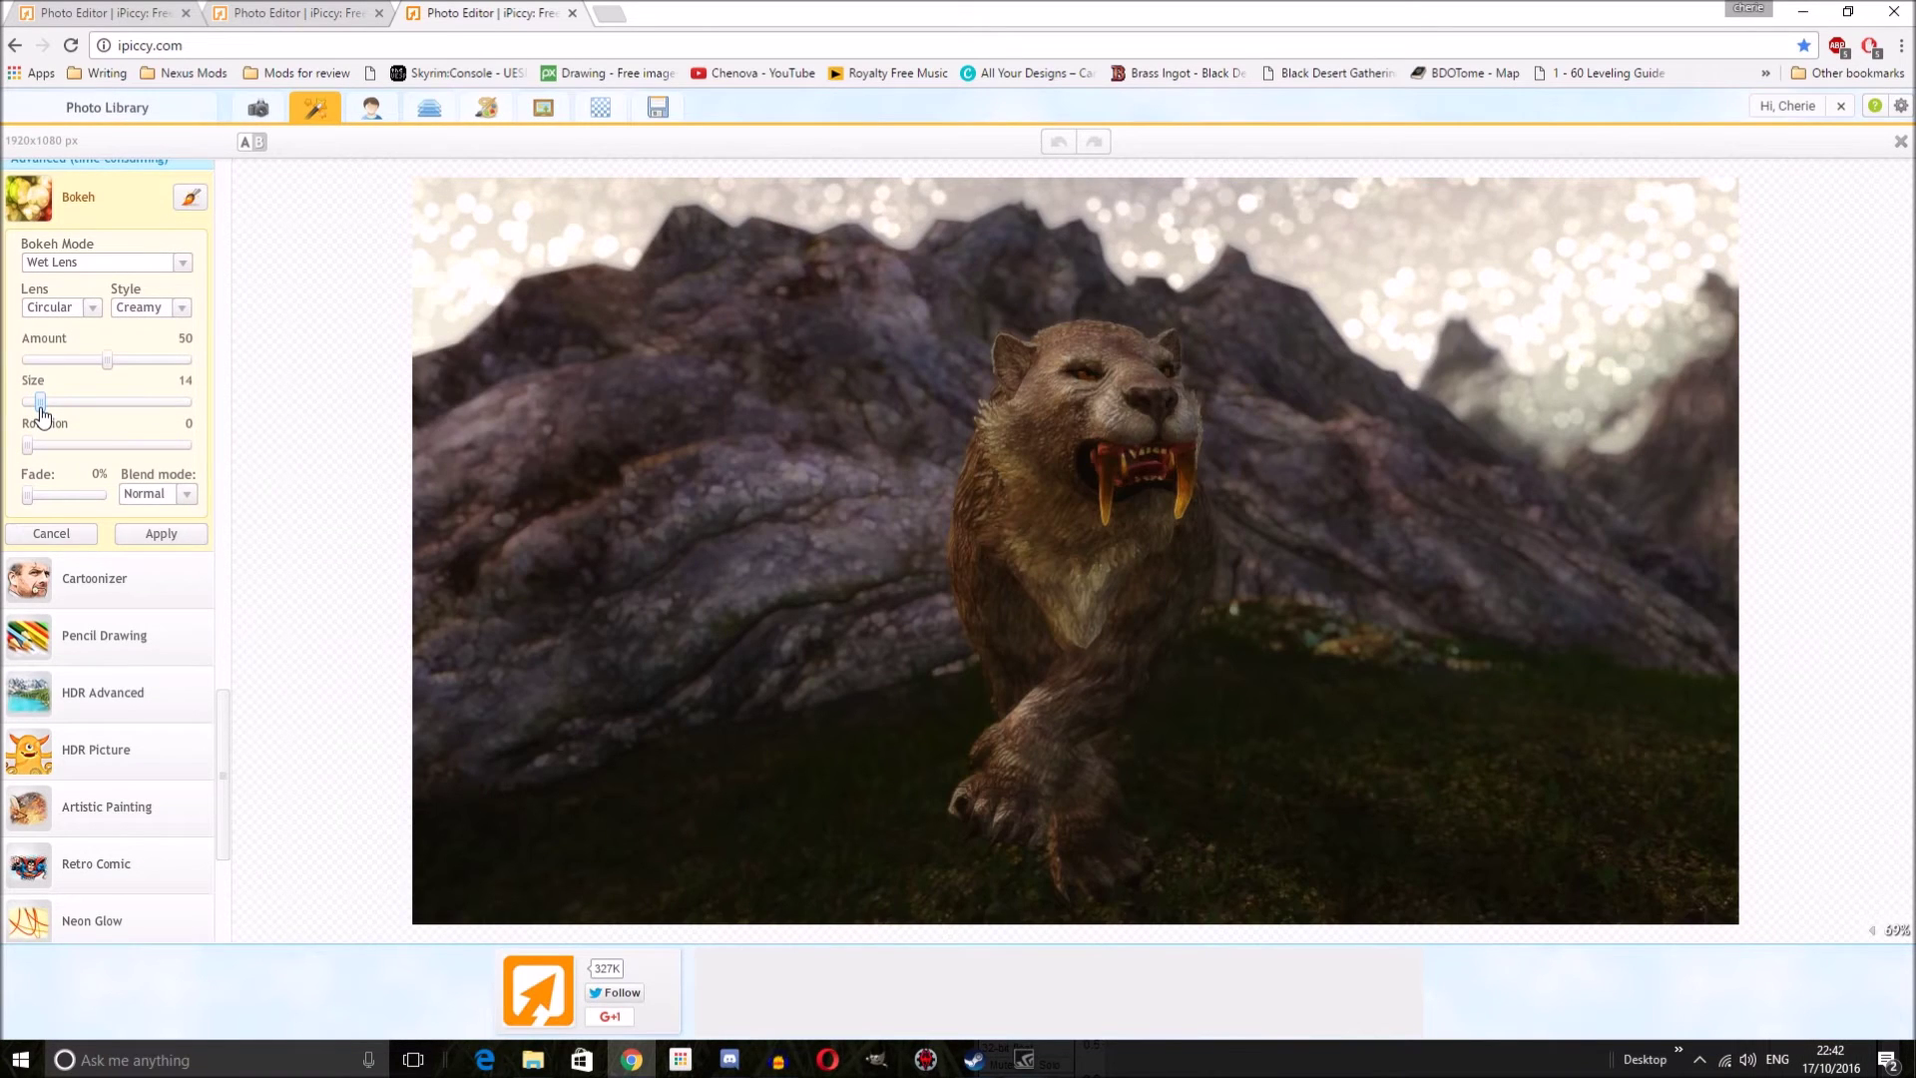
drag(40, 404, 37, 404)
click(145, 535)
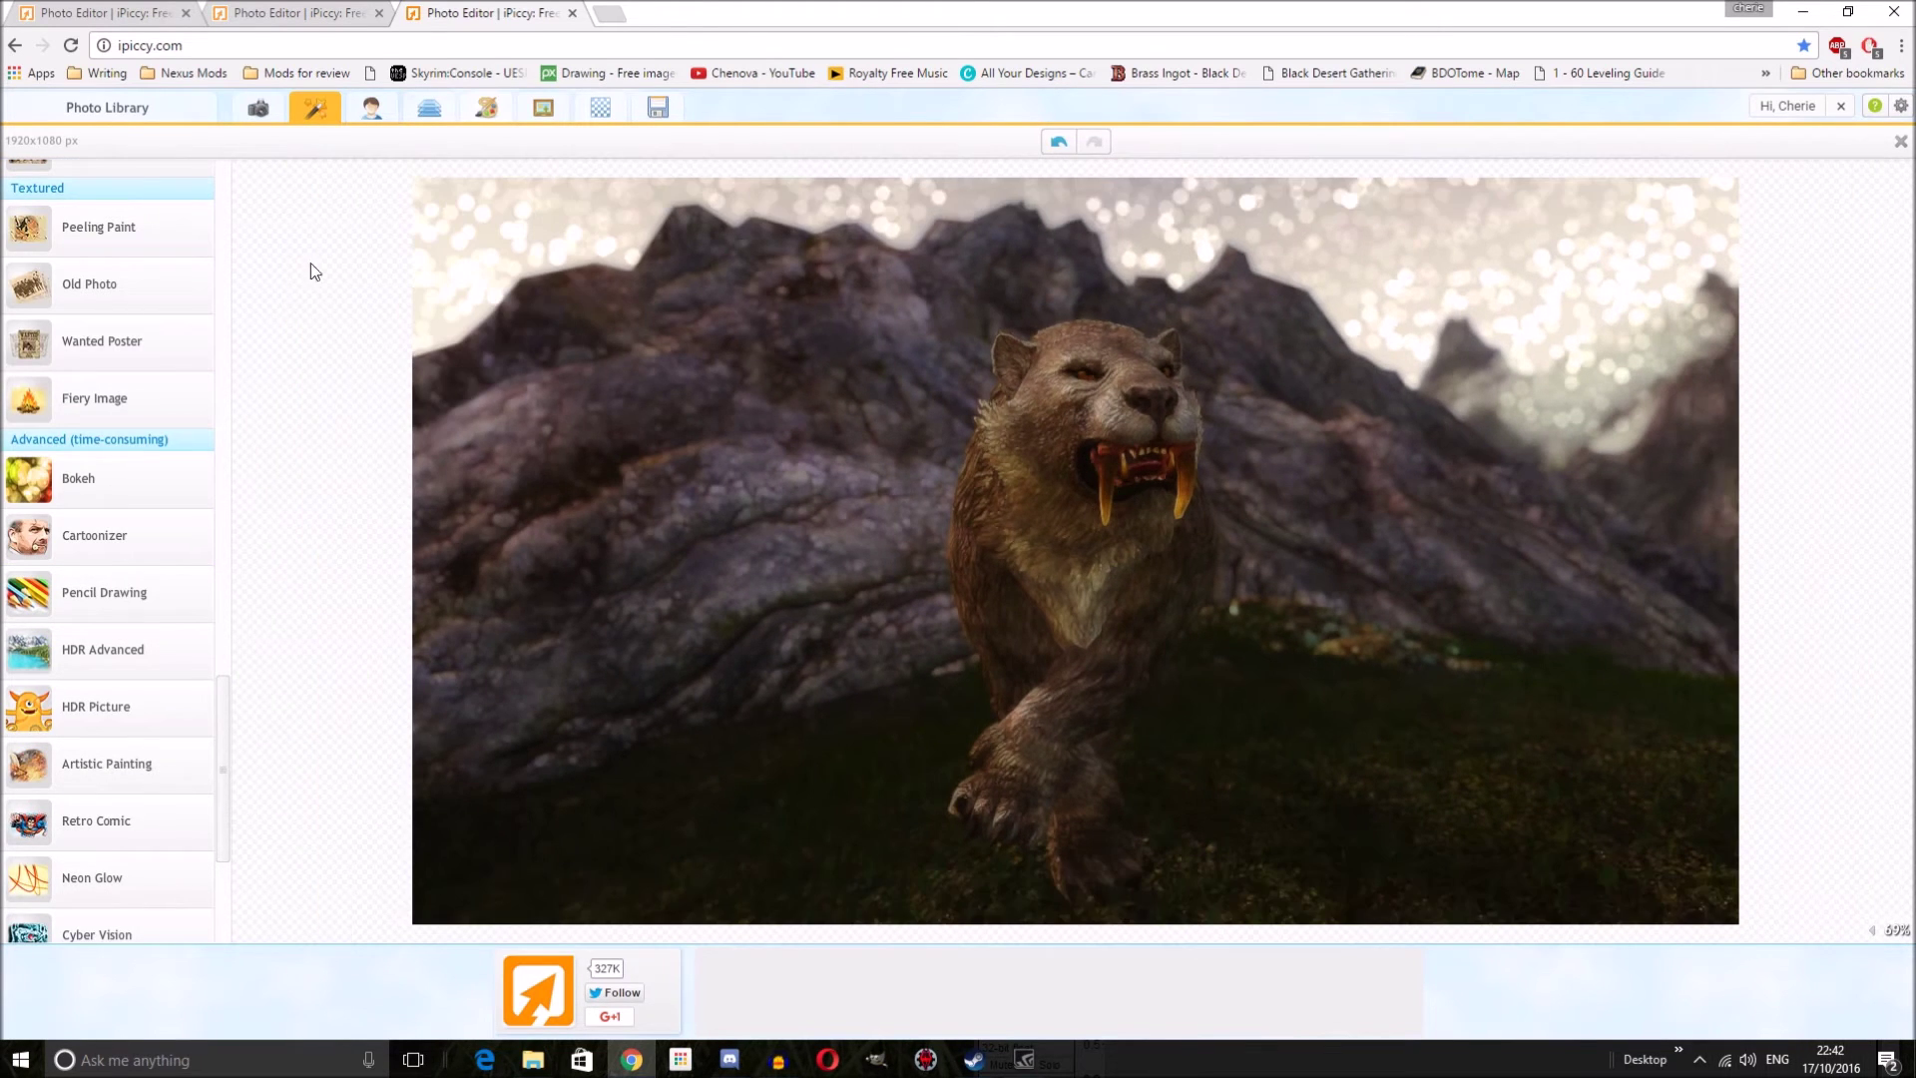
Step: Raise the exposure of the sabre cat screenshot slightly above 0
click(258, 107)
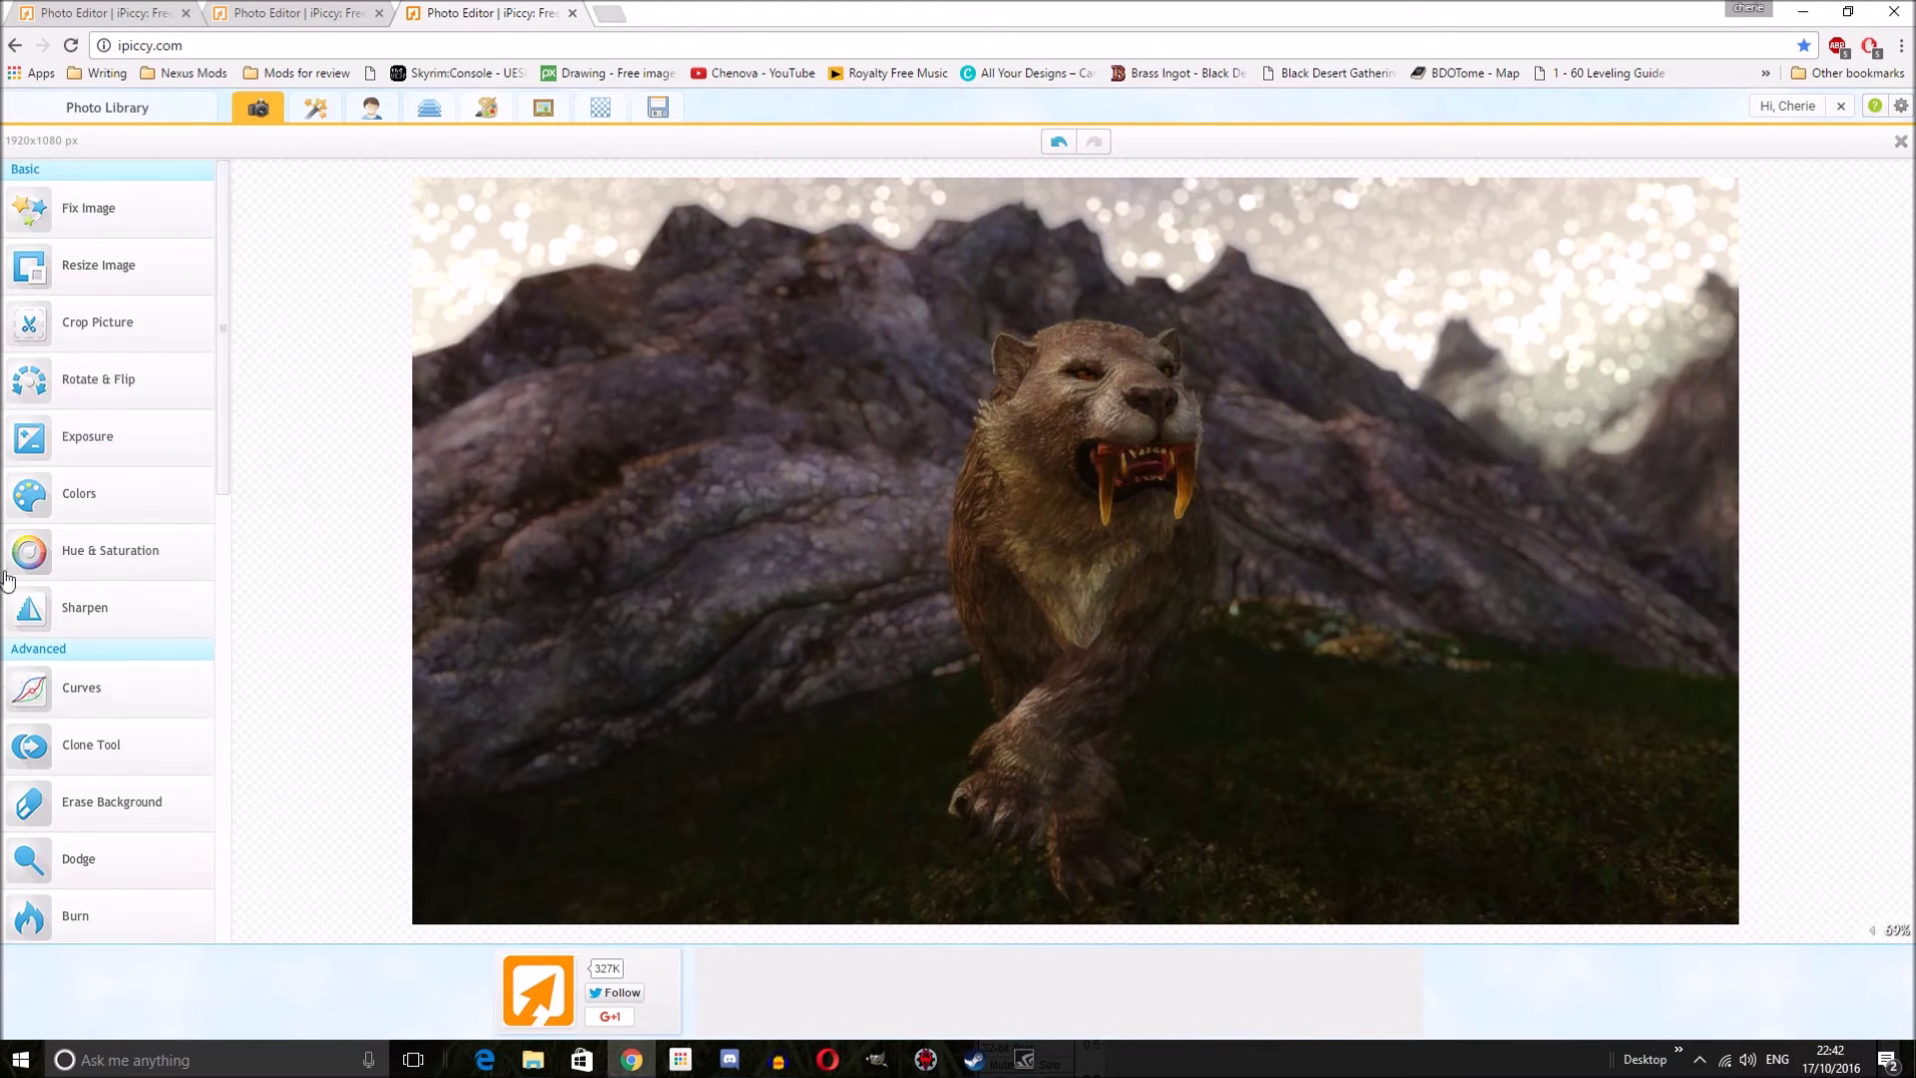
click(112, 440)
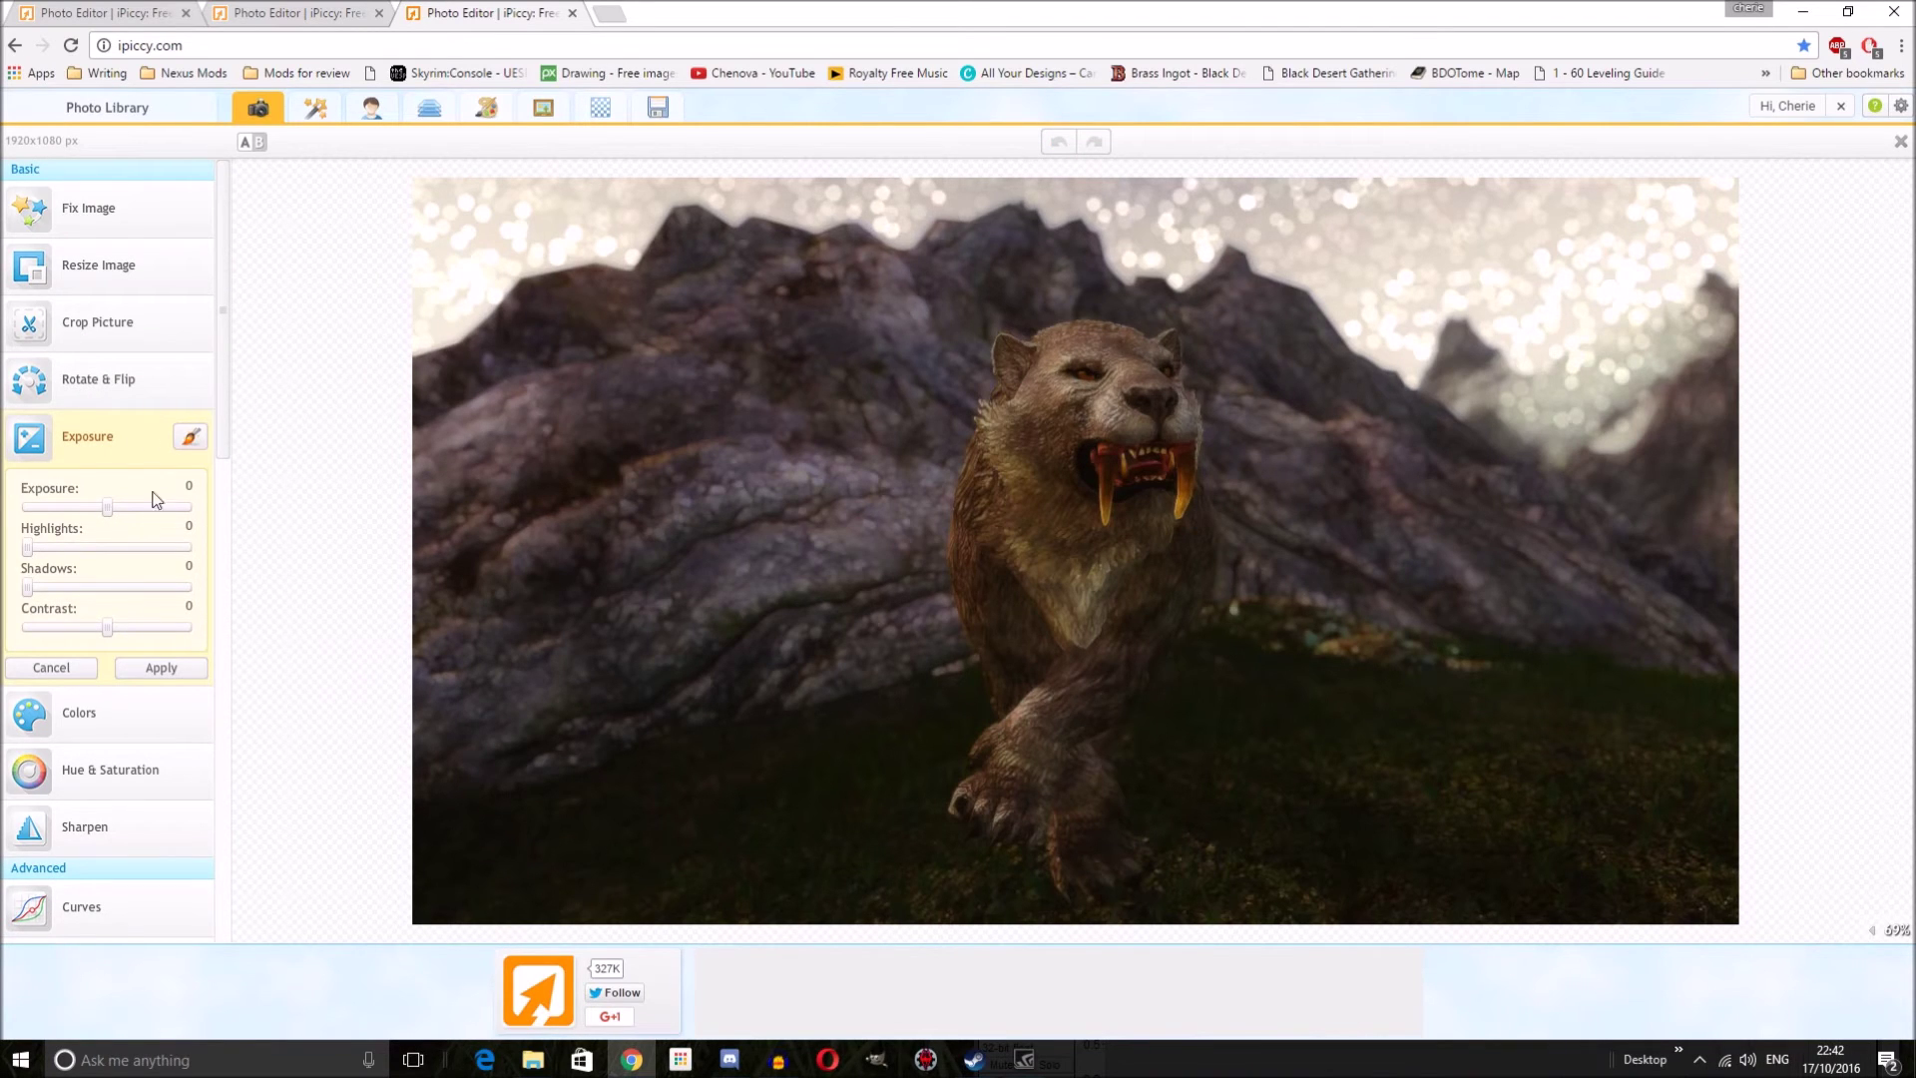
drag(108, 508, 123, 515)
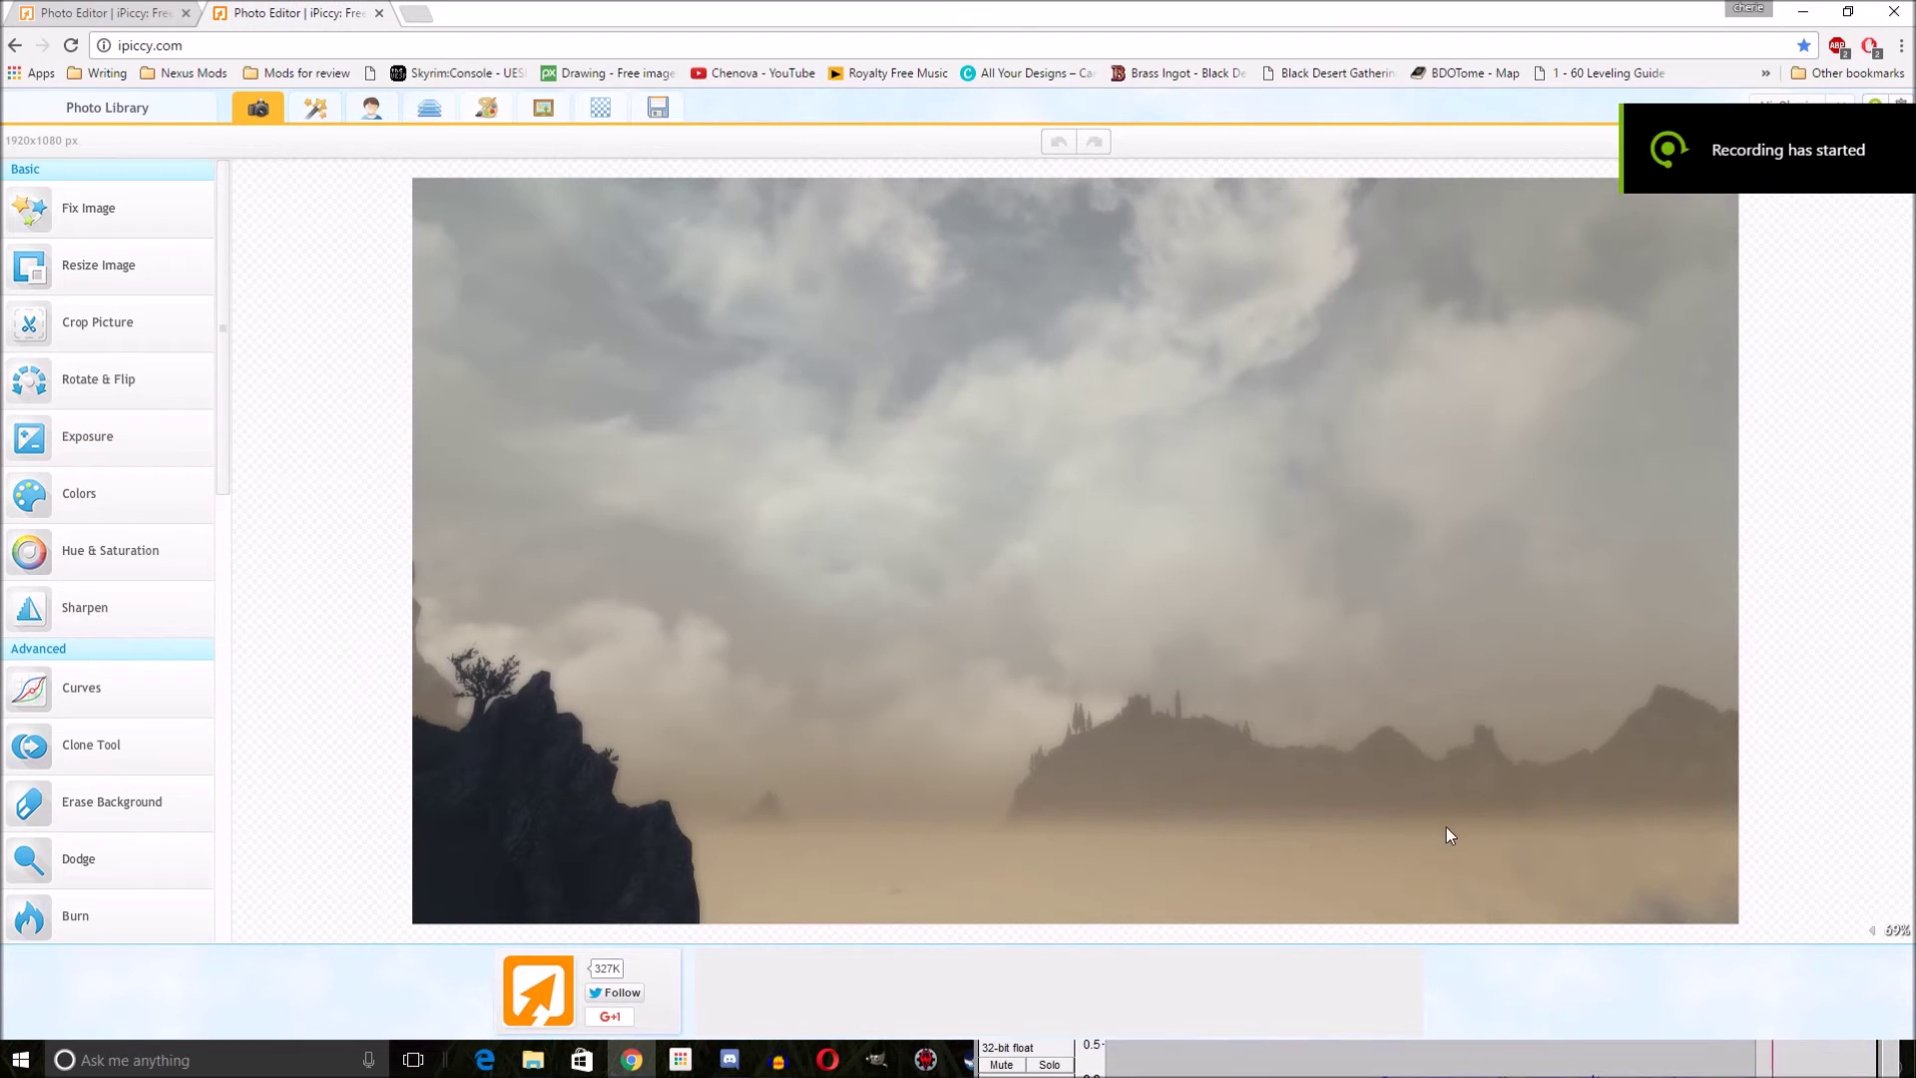
Step: Apply the Fiery Image effect to the cloudy landscape screenshot with an 85% fade
click(315, 110)
scroll(134, 611, down, 3)
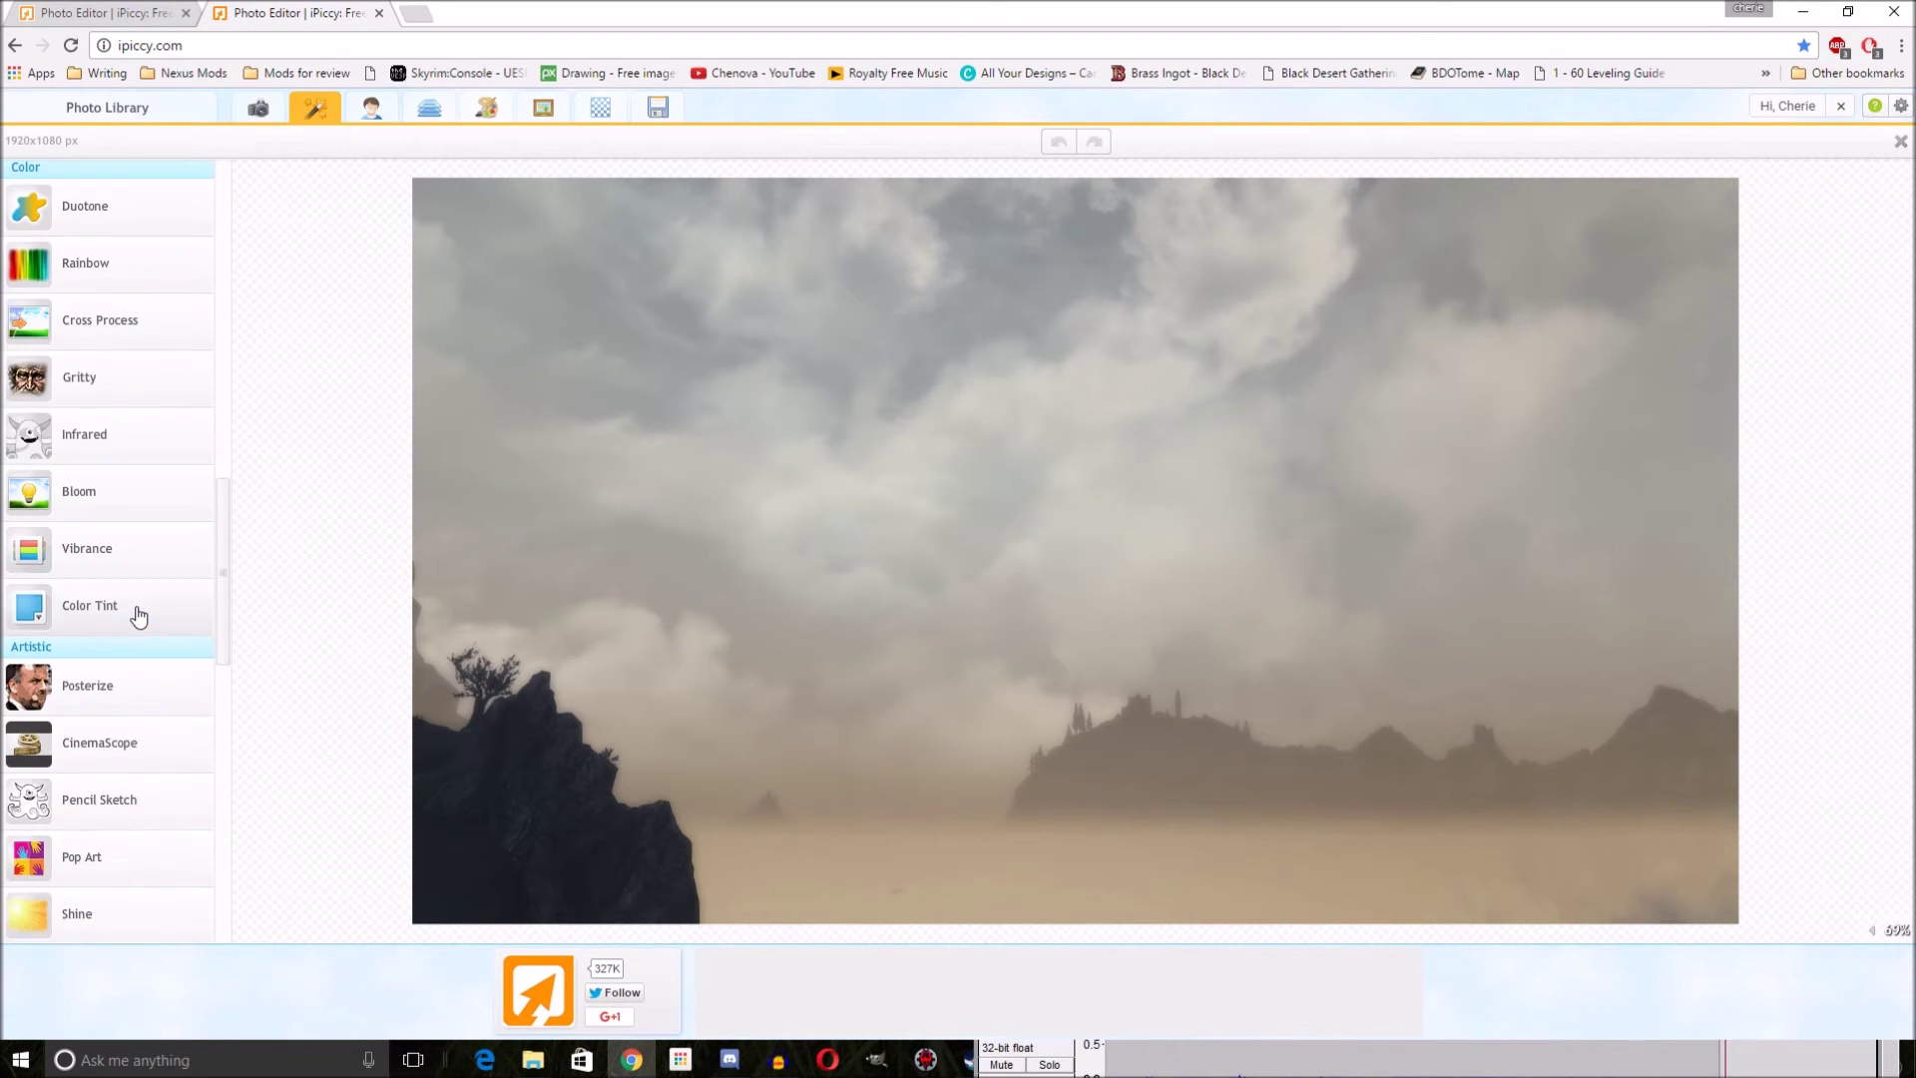
scroll(153, 748, down, 5)
click(154, 748)
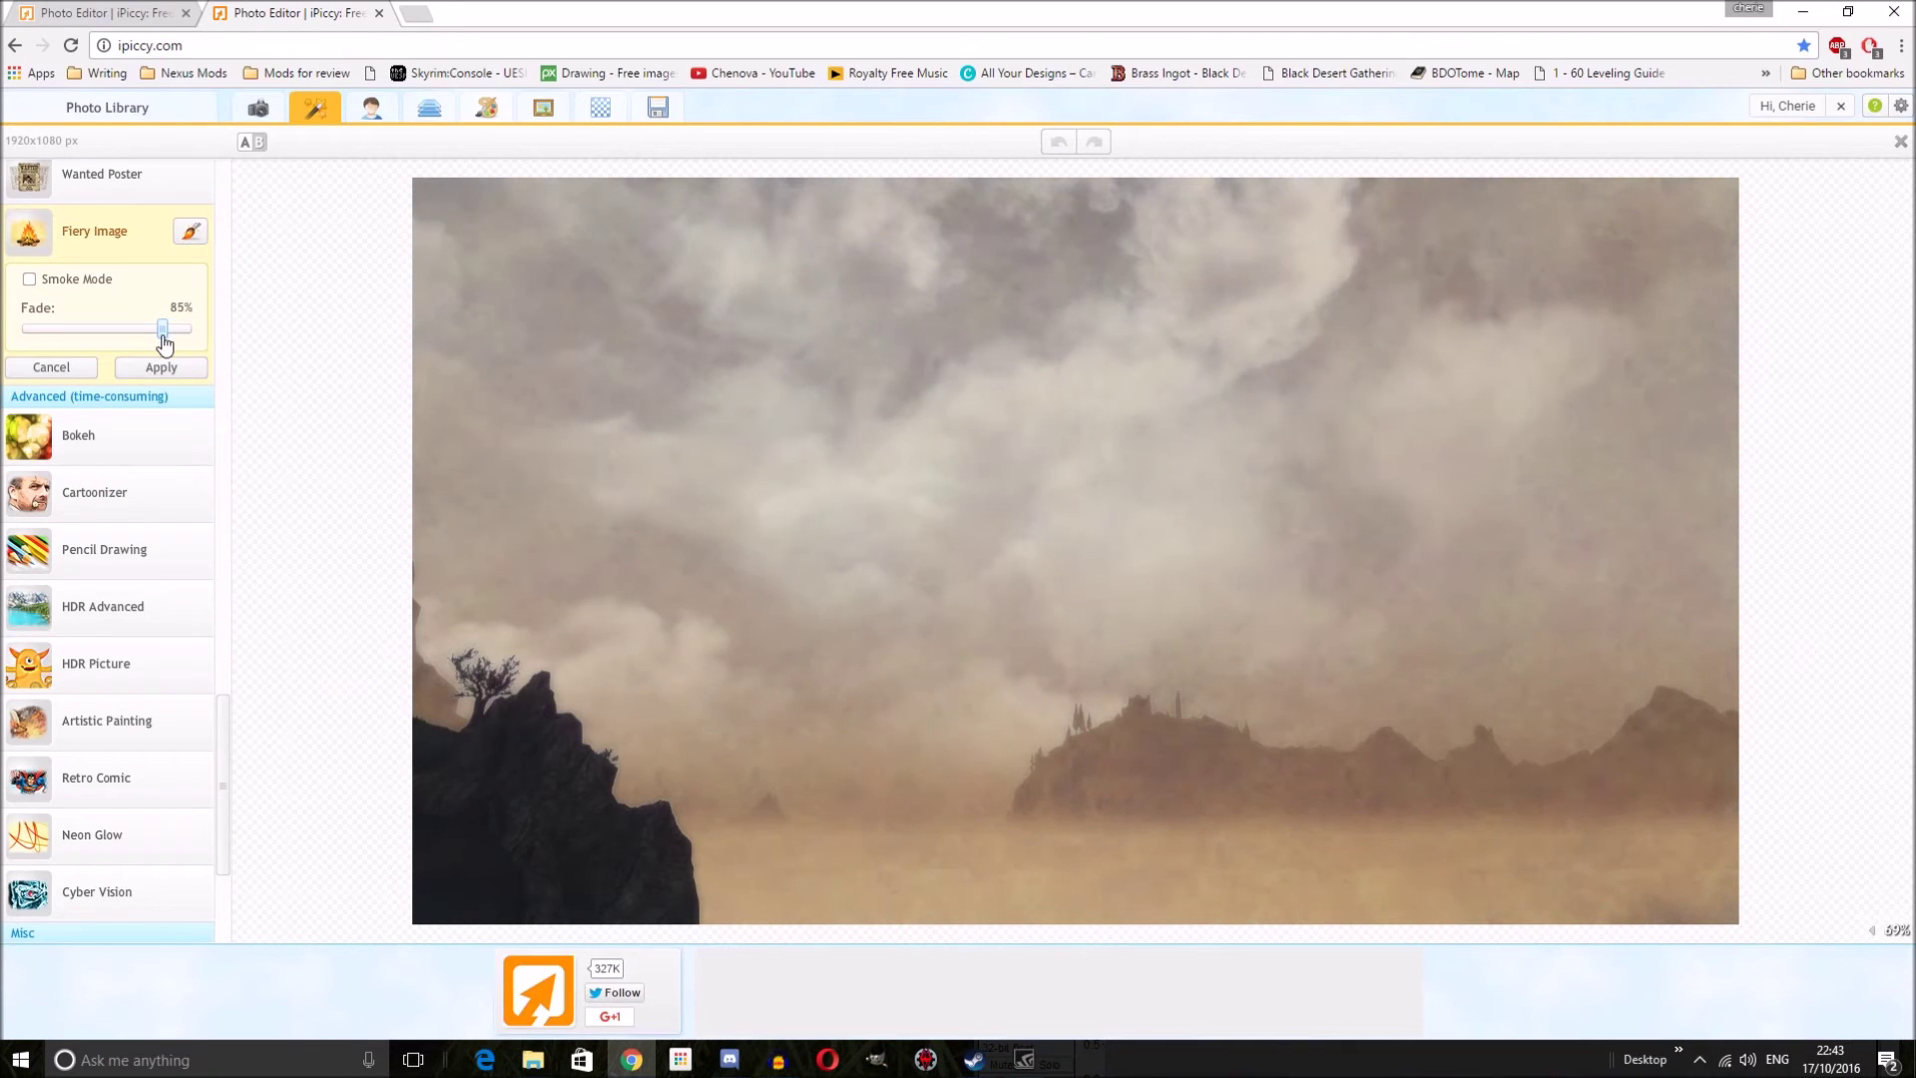
click(161, 368)
Step: Apply the vintage Polaroid Film effect to the landscape with an 85% fade
scroll(120, 547, up, 10)
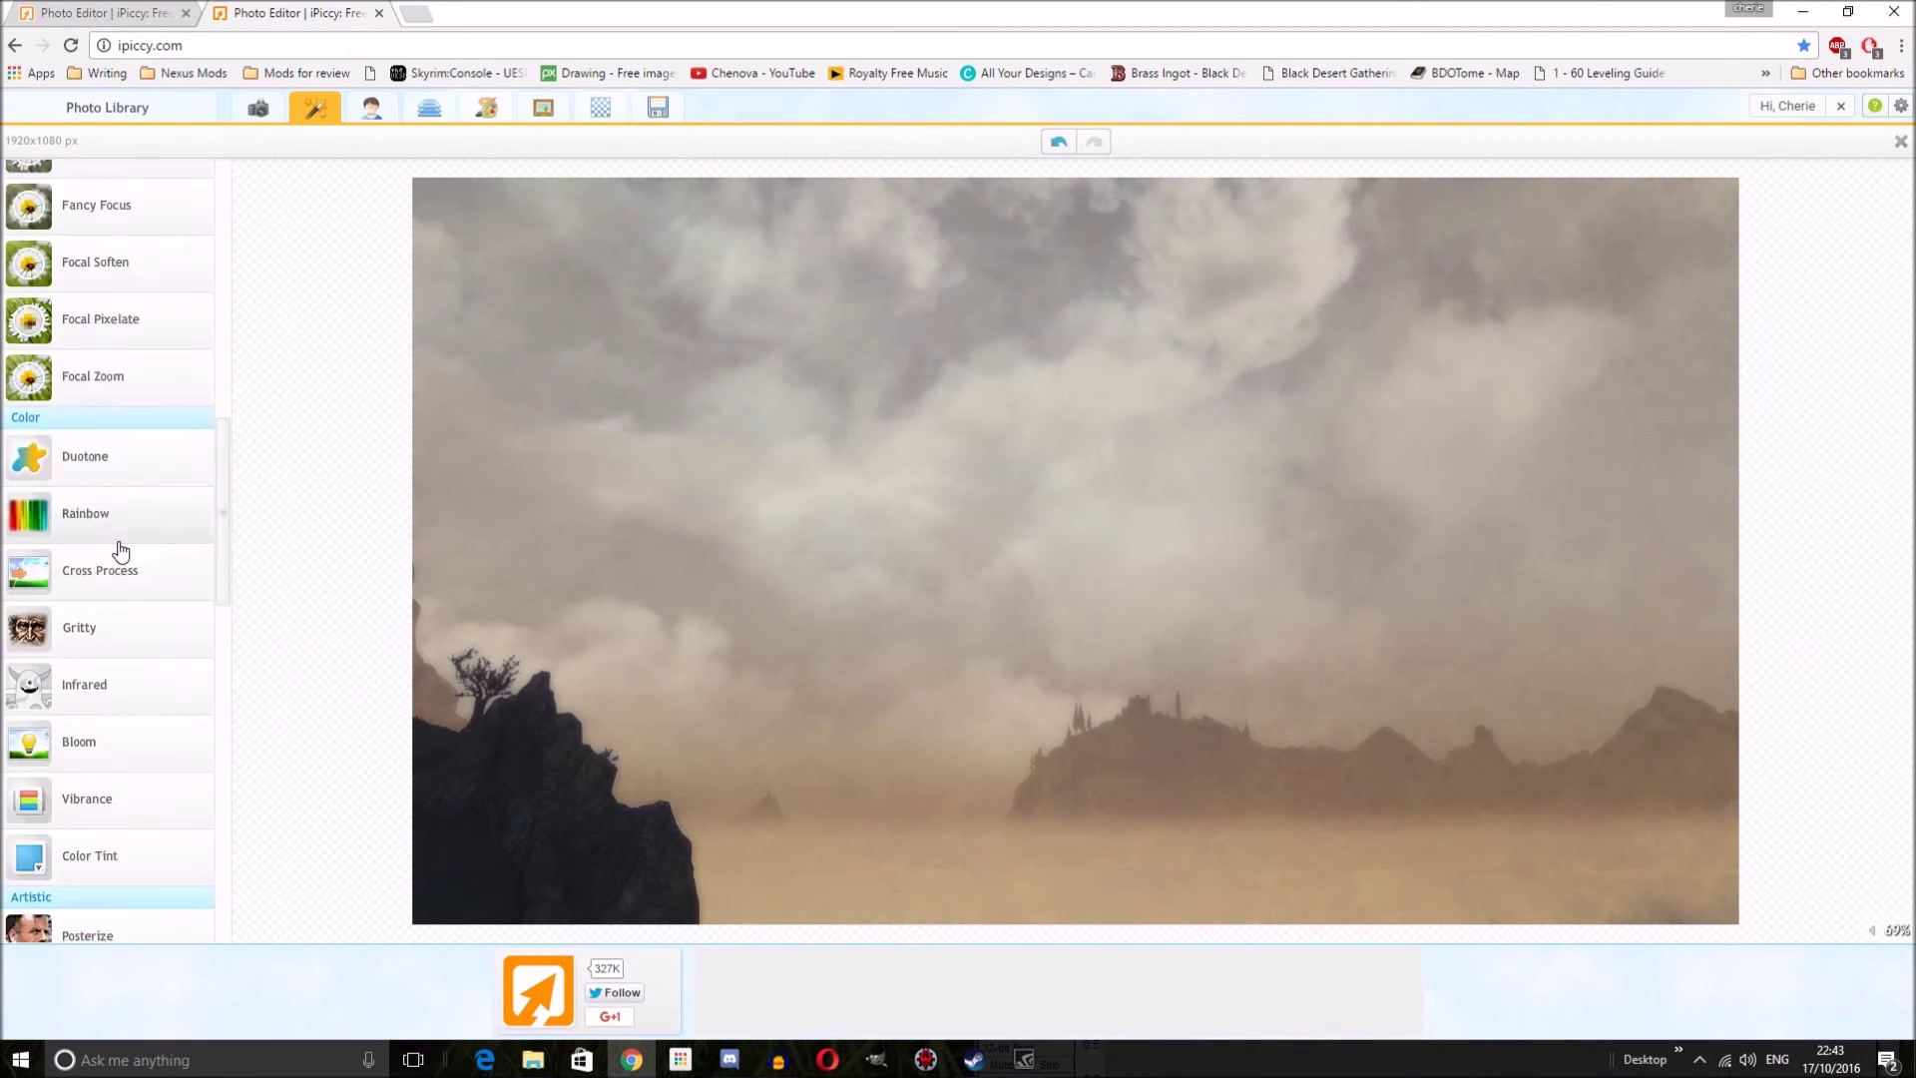
click(137, 514)
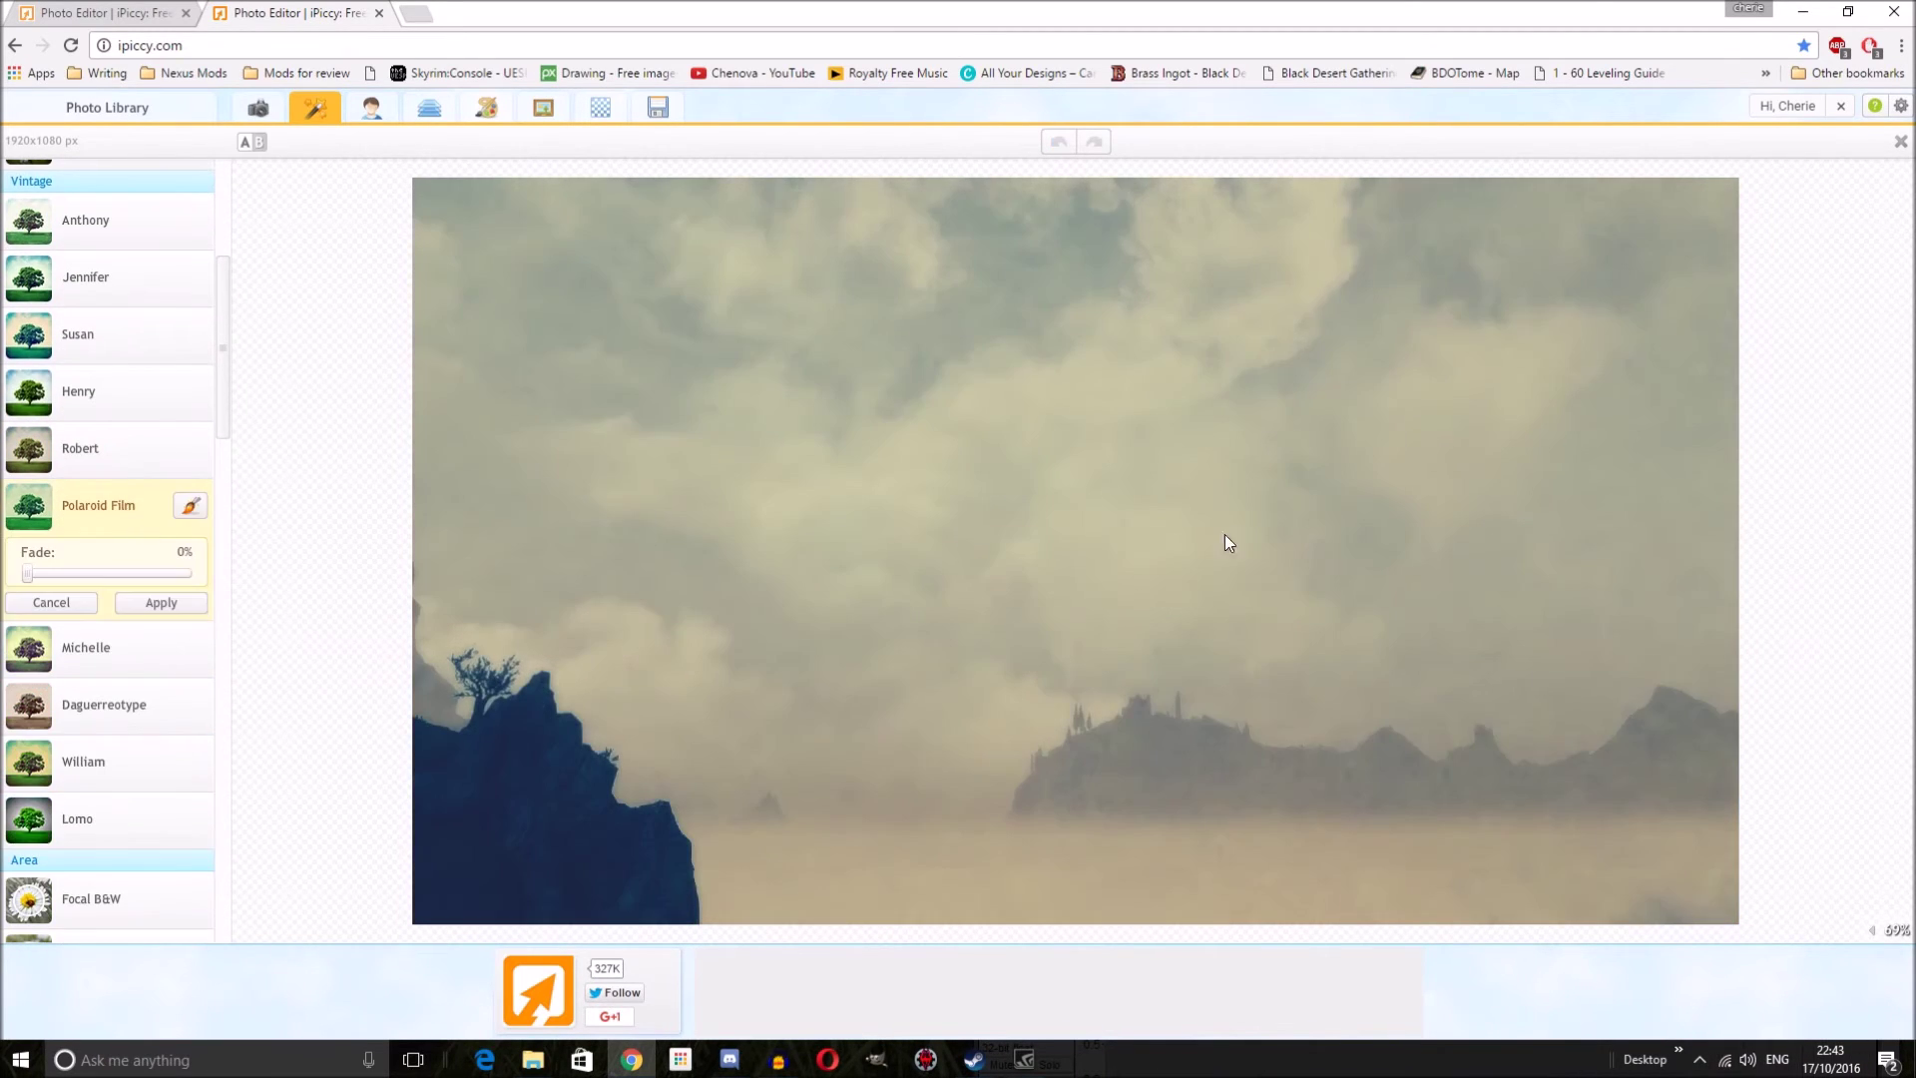
mouse_move(104, 575)
mouse_down()
mouse_move(182, 575)
mouse_move(166, 584)
mouse_up()
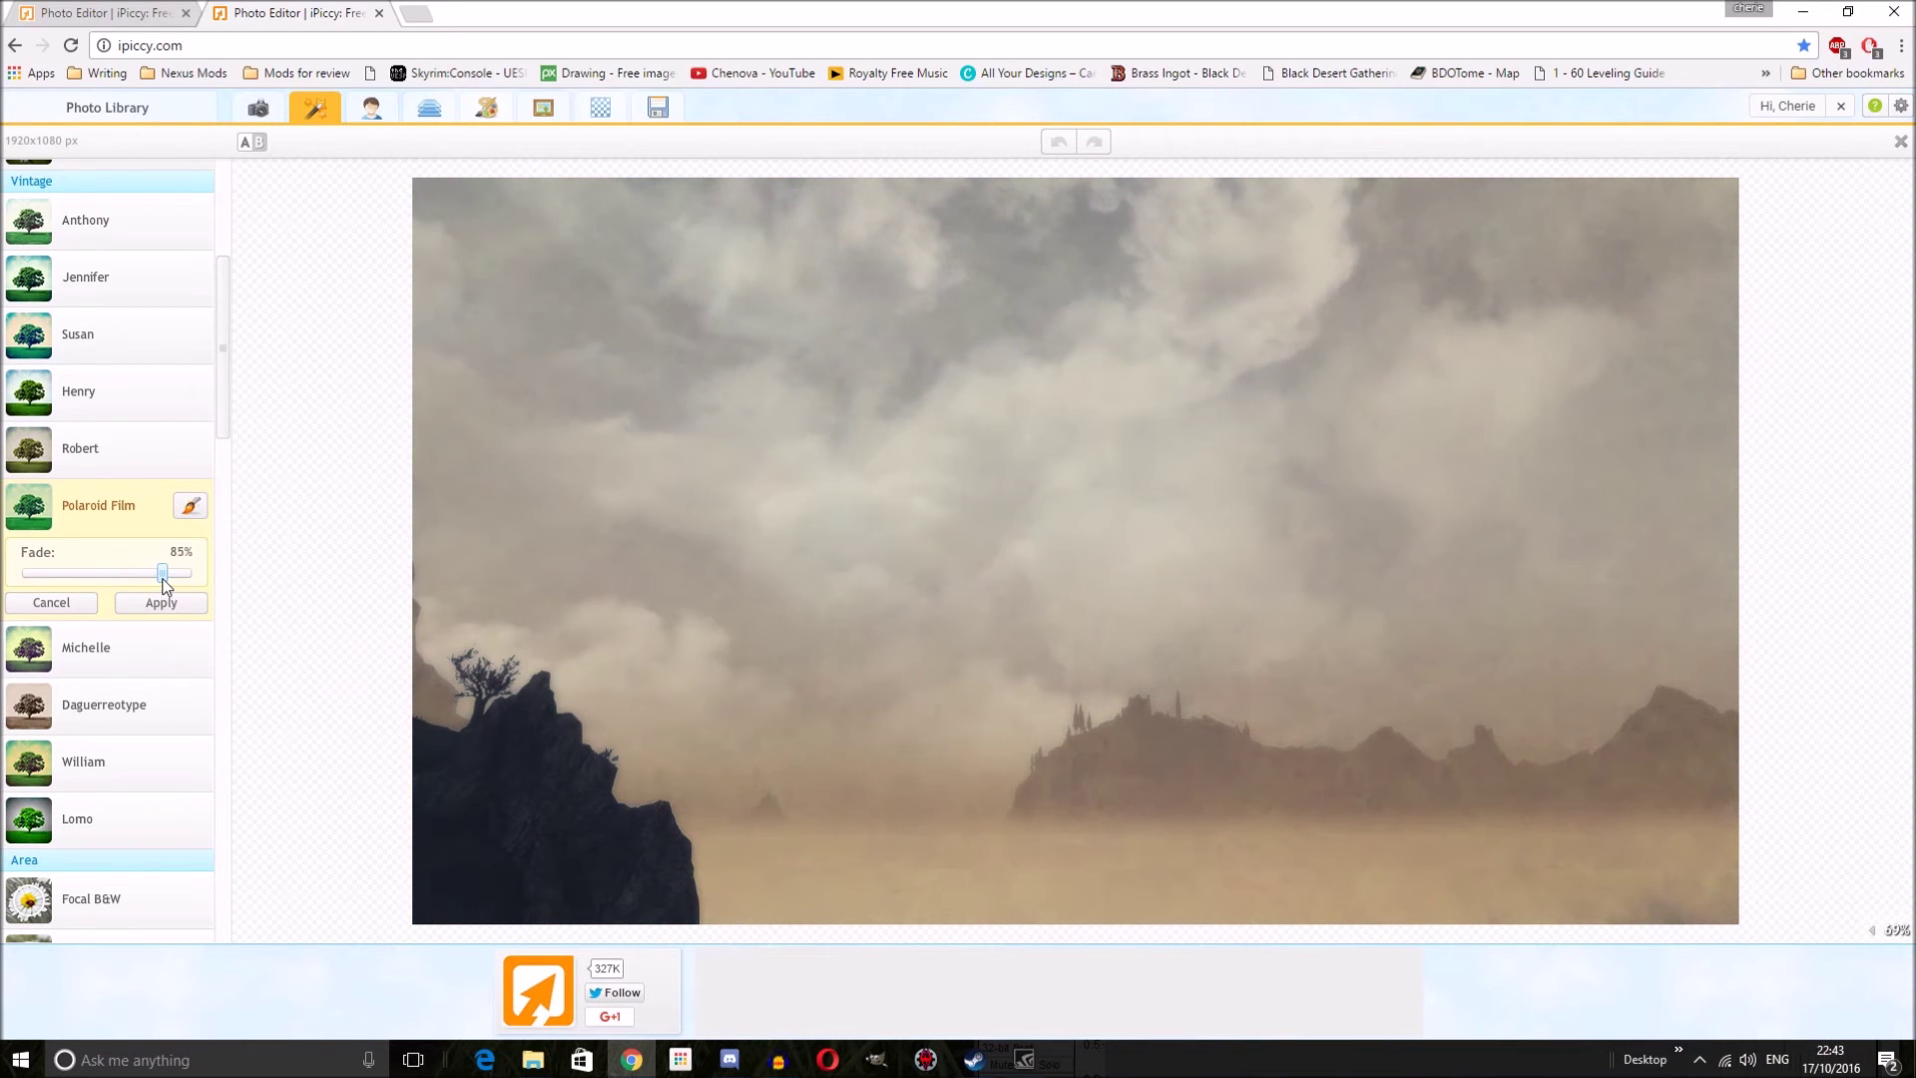
click(147, 611)
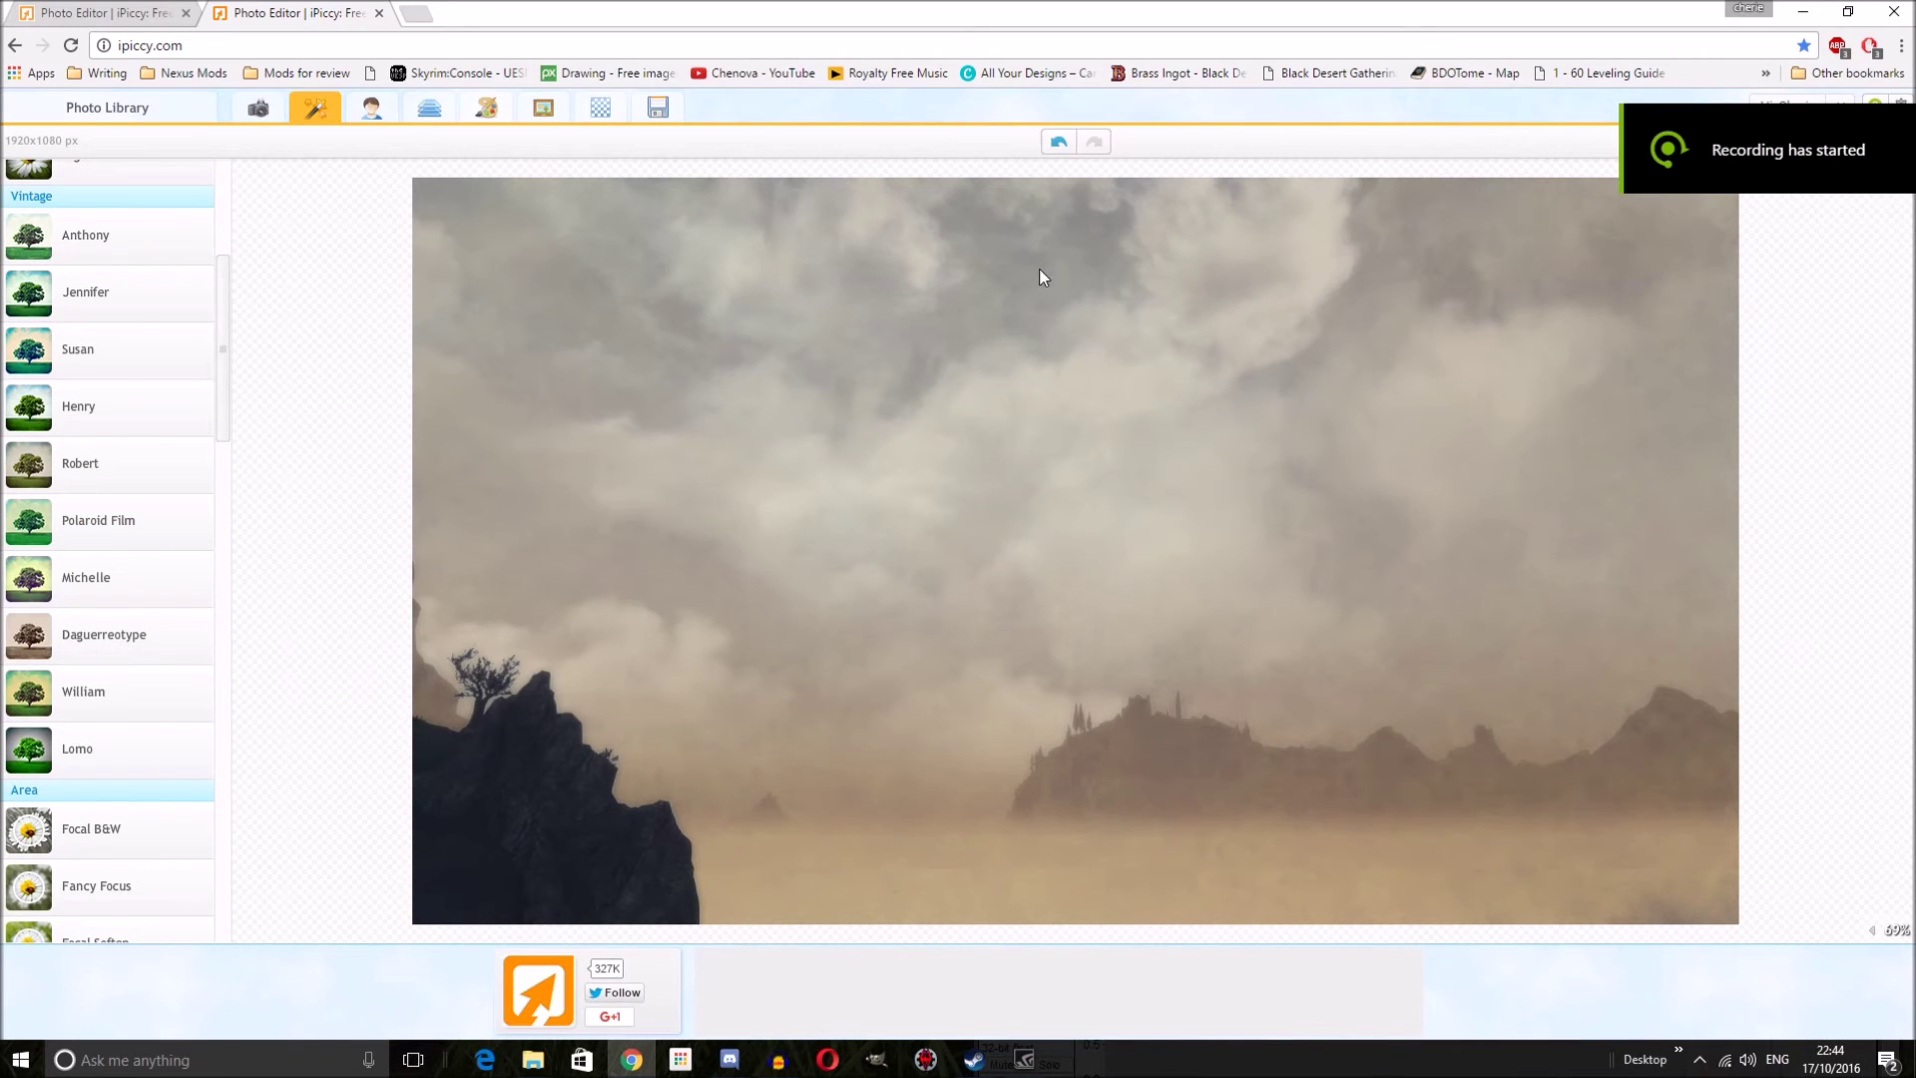
Step: Raise the shadows of the cloudy landscape screenshot slightly above 0 with the Exposure adjustment
click(258, 110)
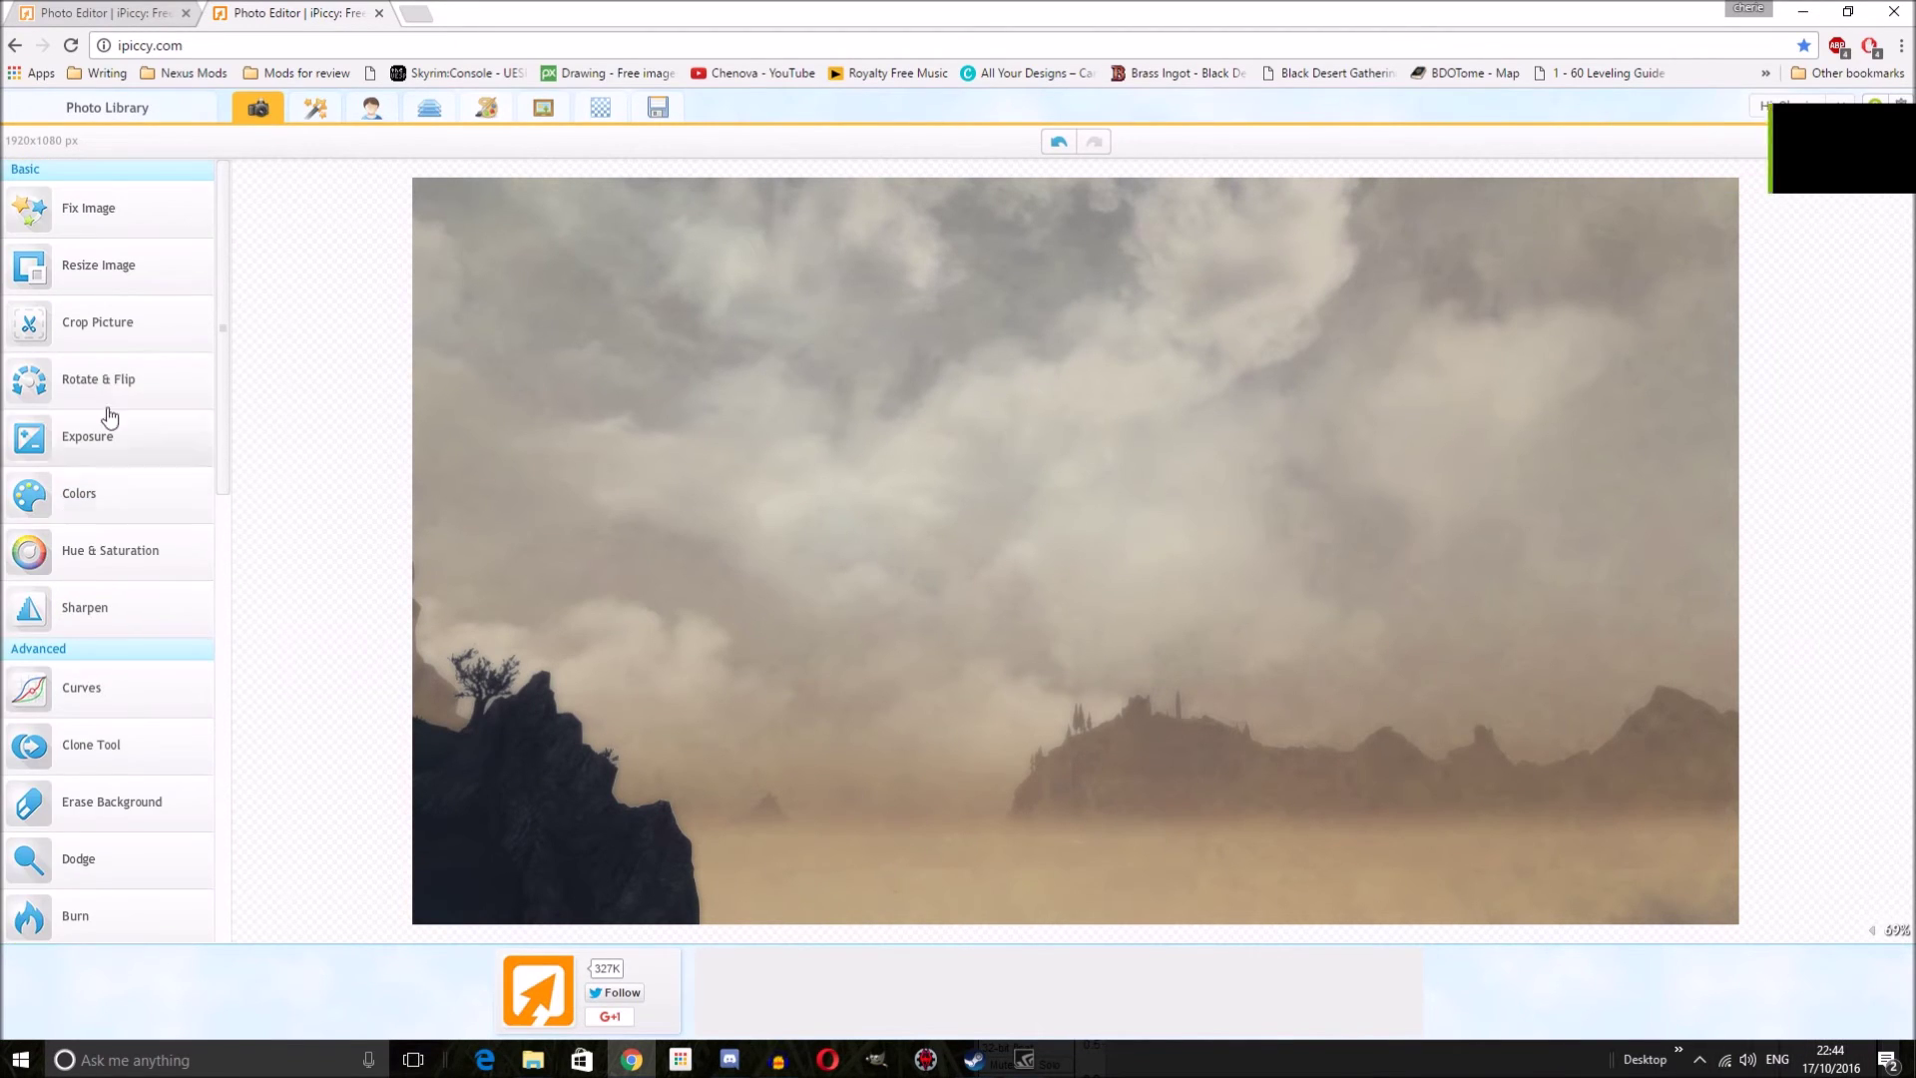
click(136, 550)
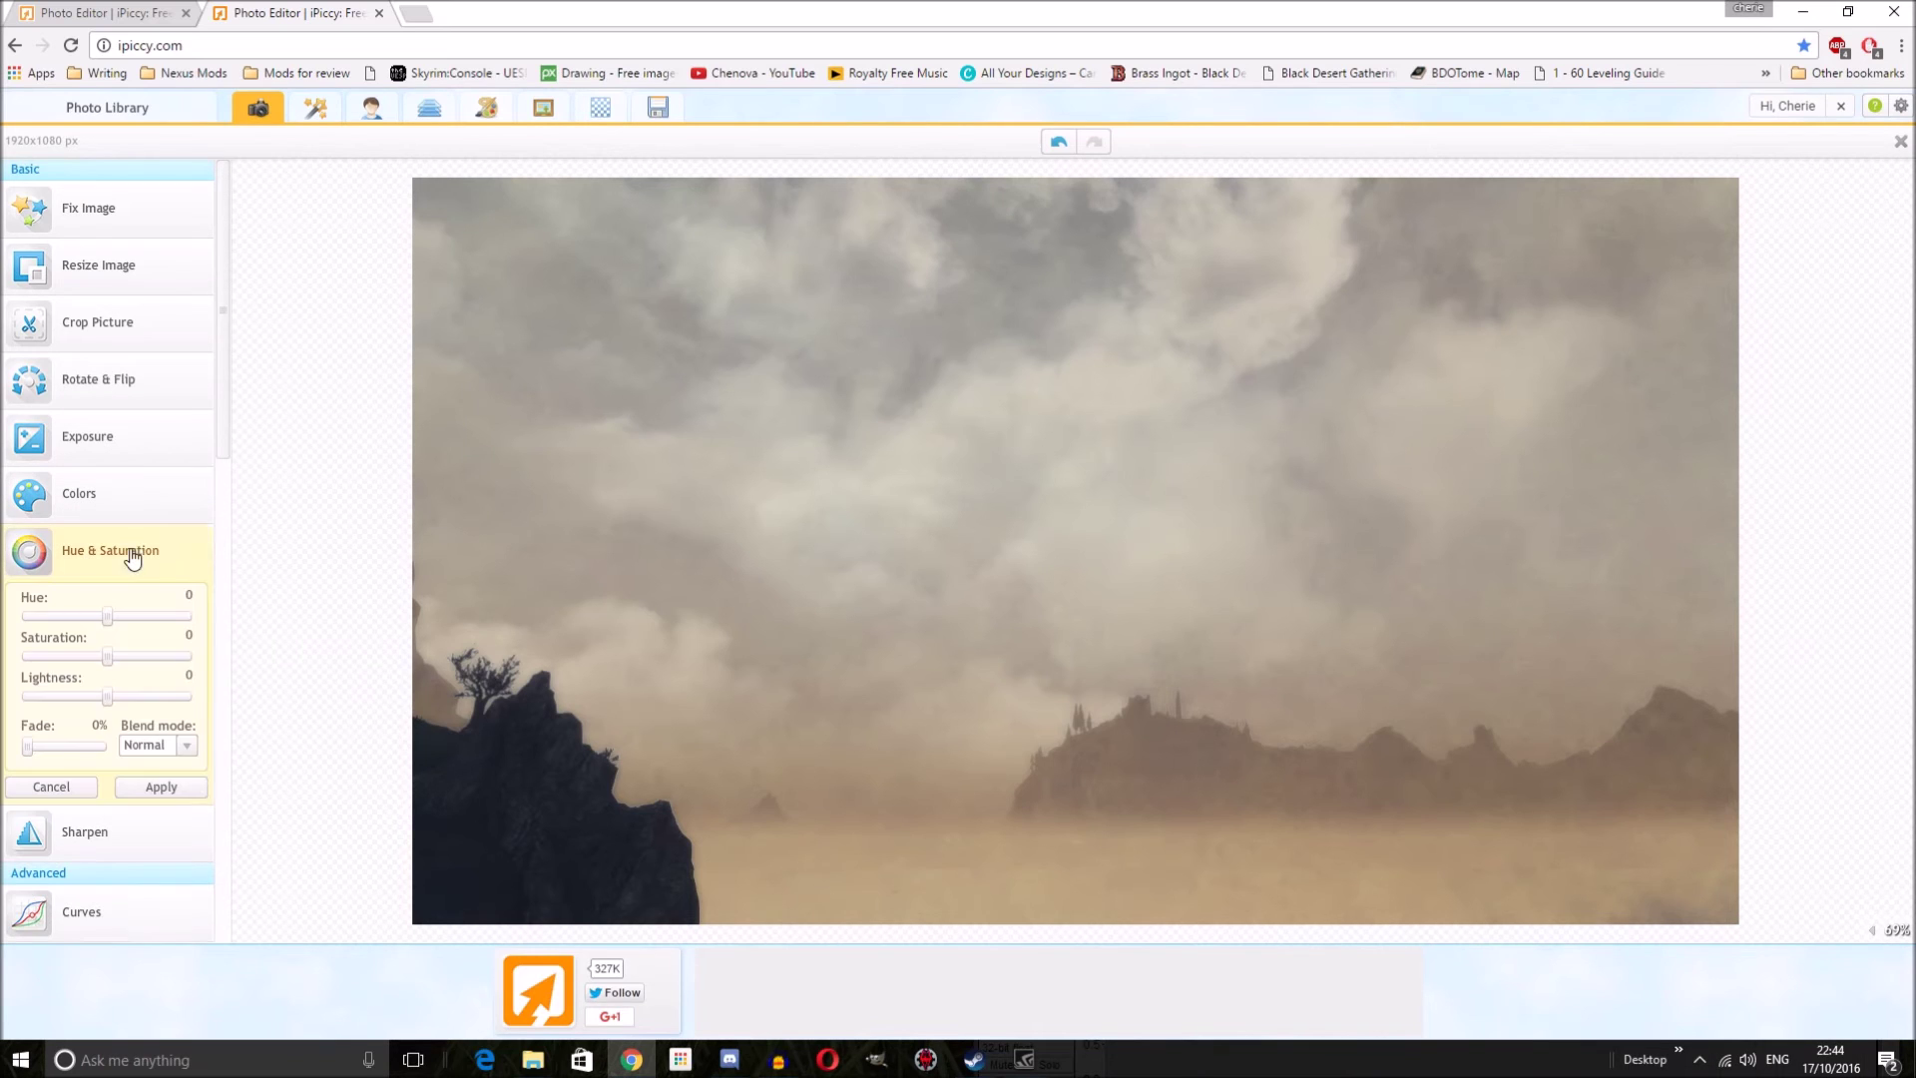
click(130, 436)
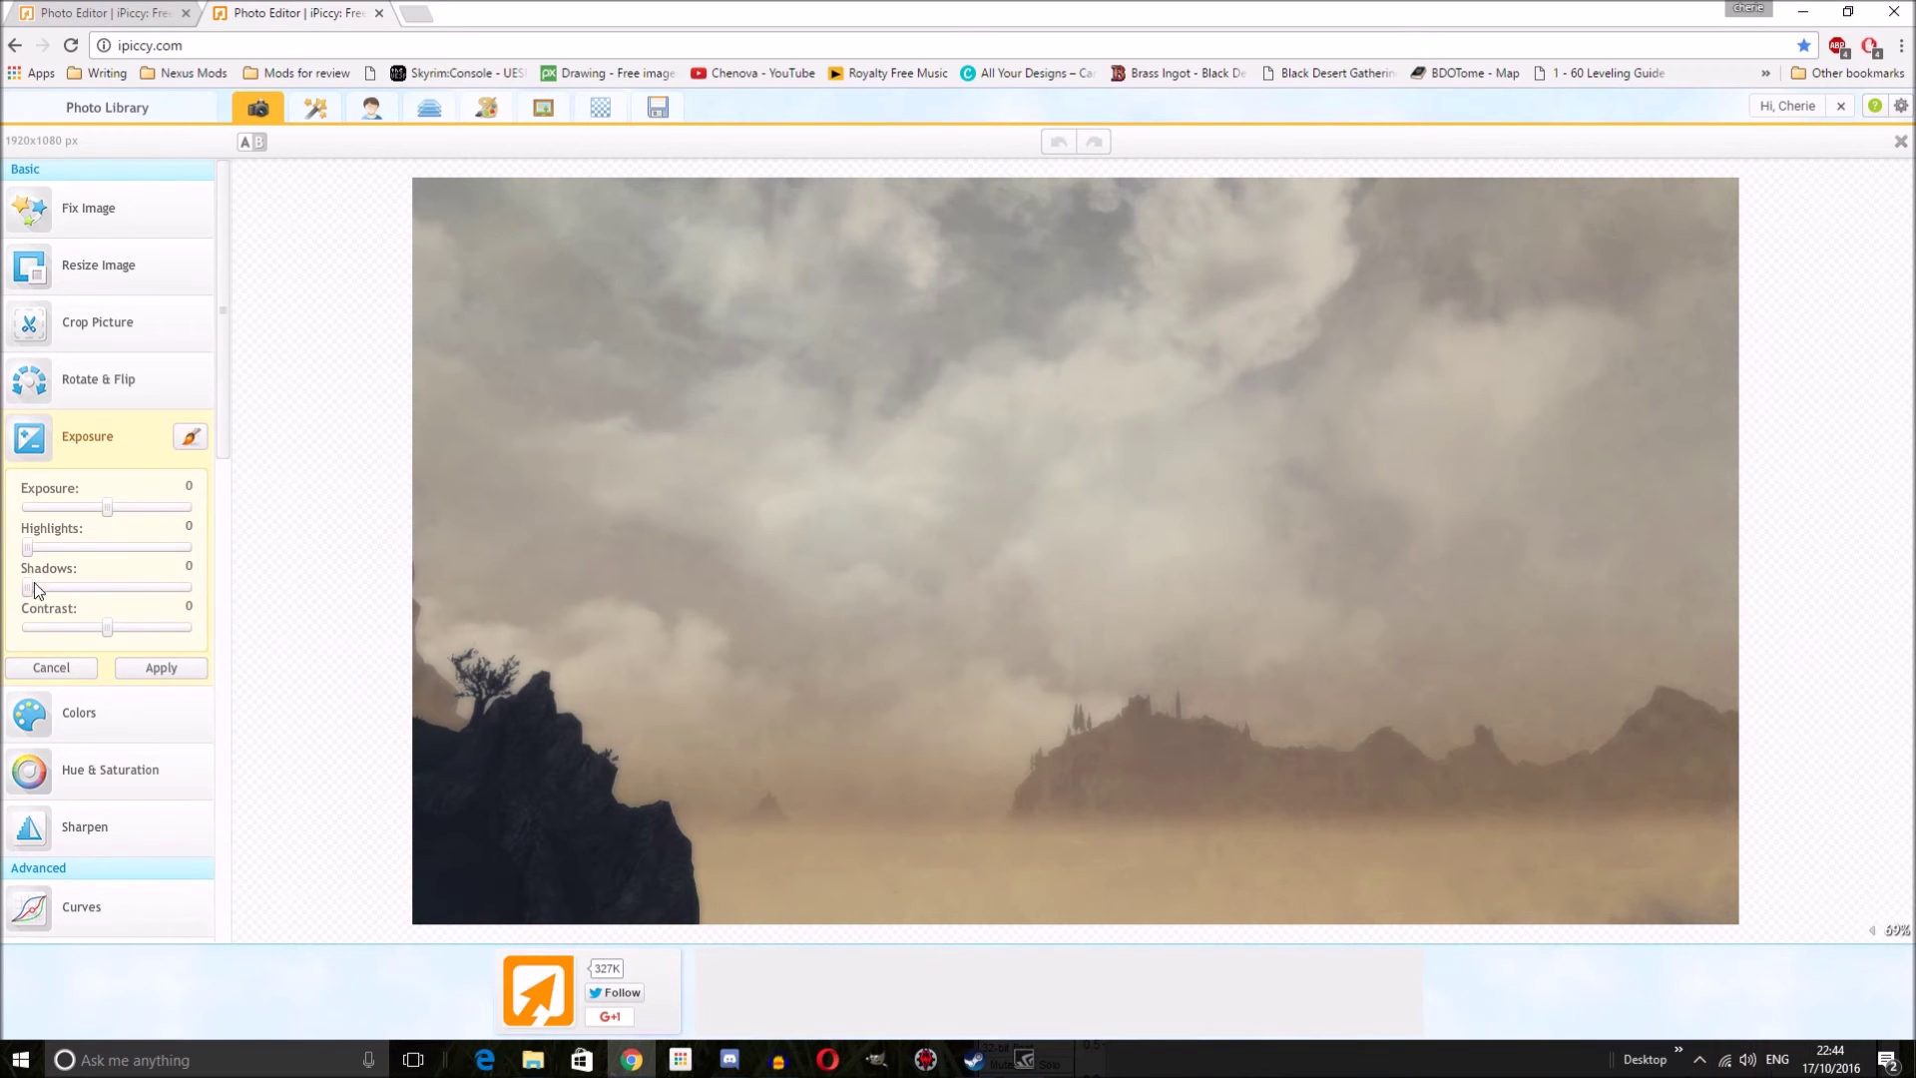
drag(32, 592, 39, 595)
drag(38, 596, 36, 596)
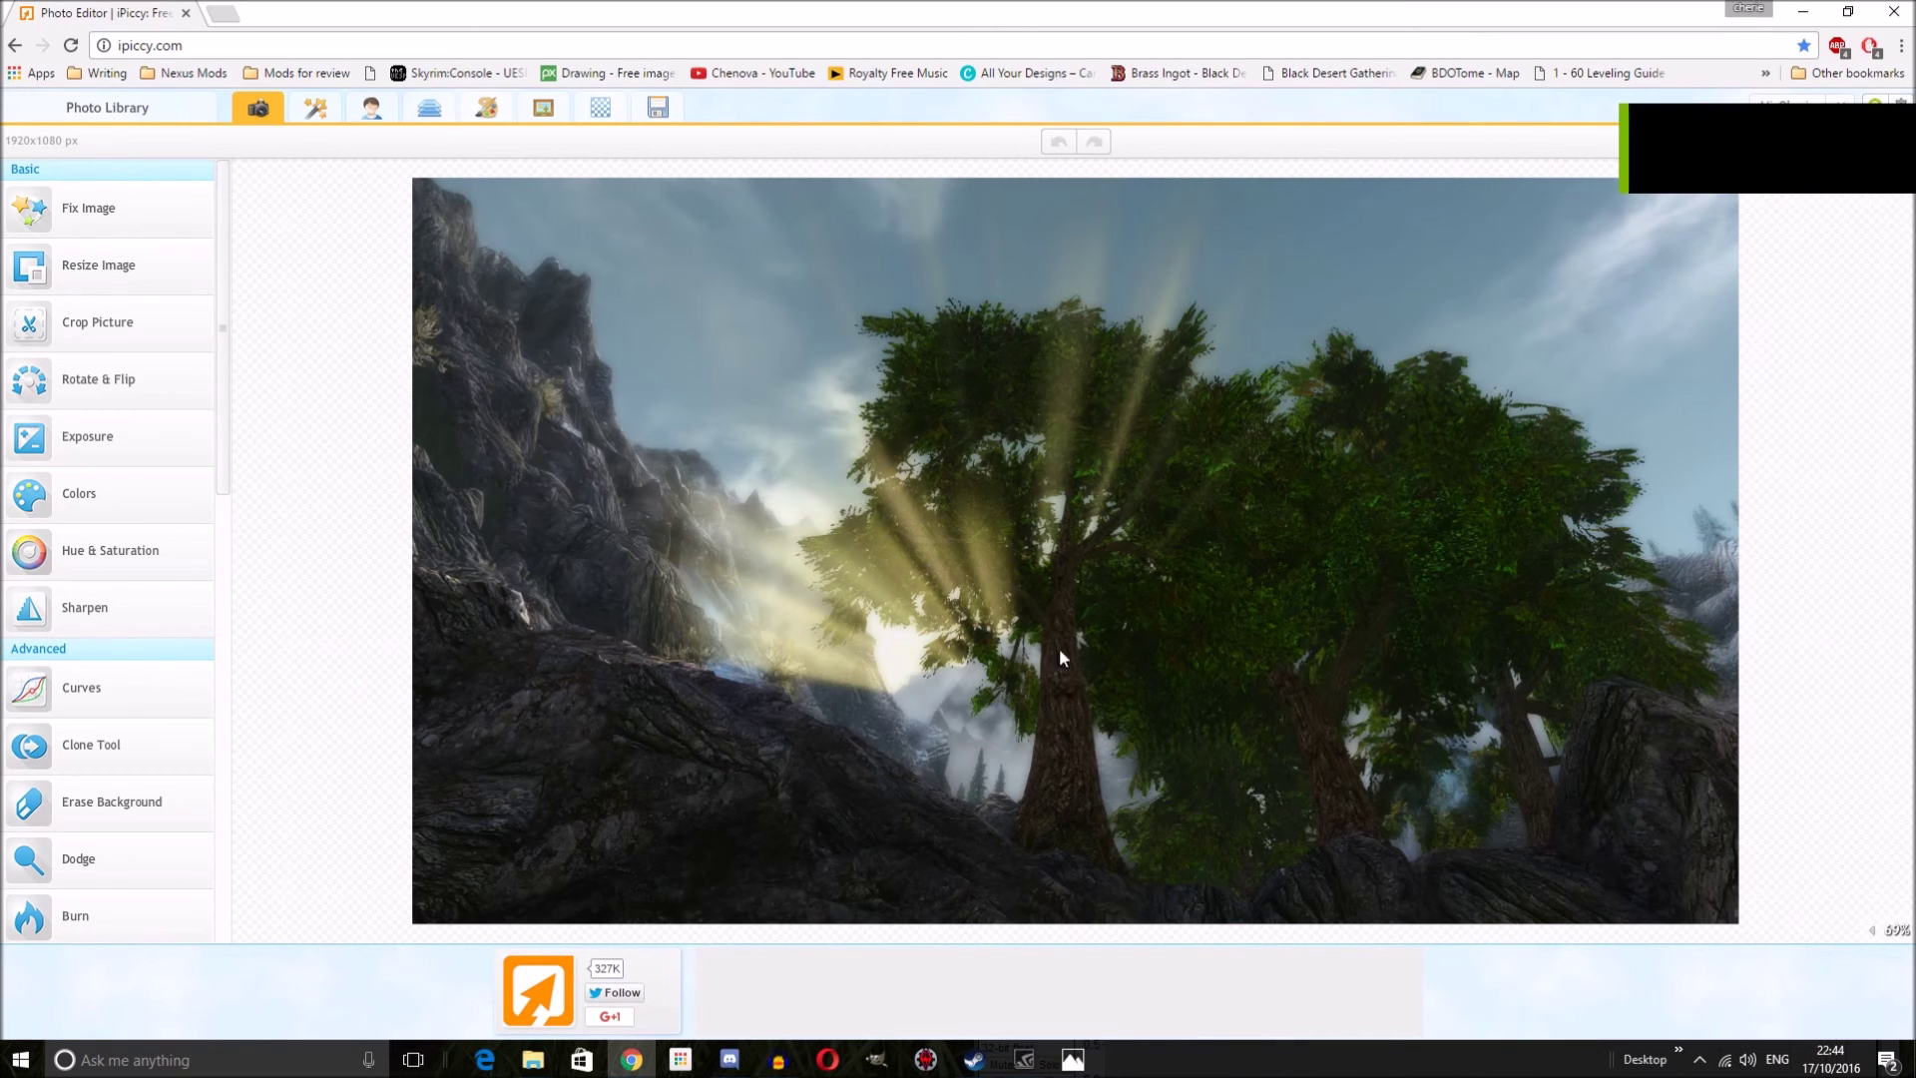
Step: Switch to Photos to view the already edited version of the tree screenshot and close it
key(alt+Tab)
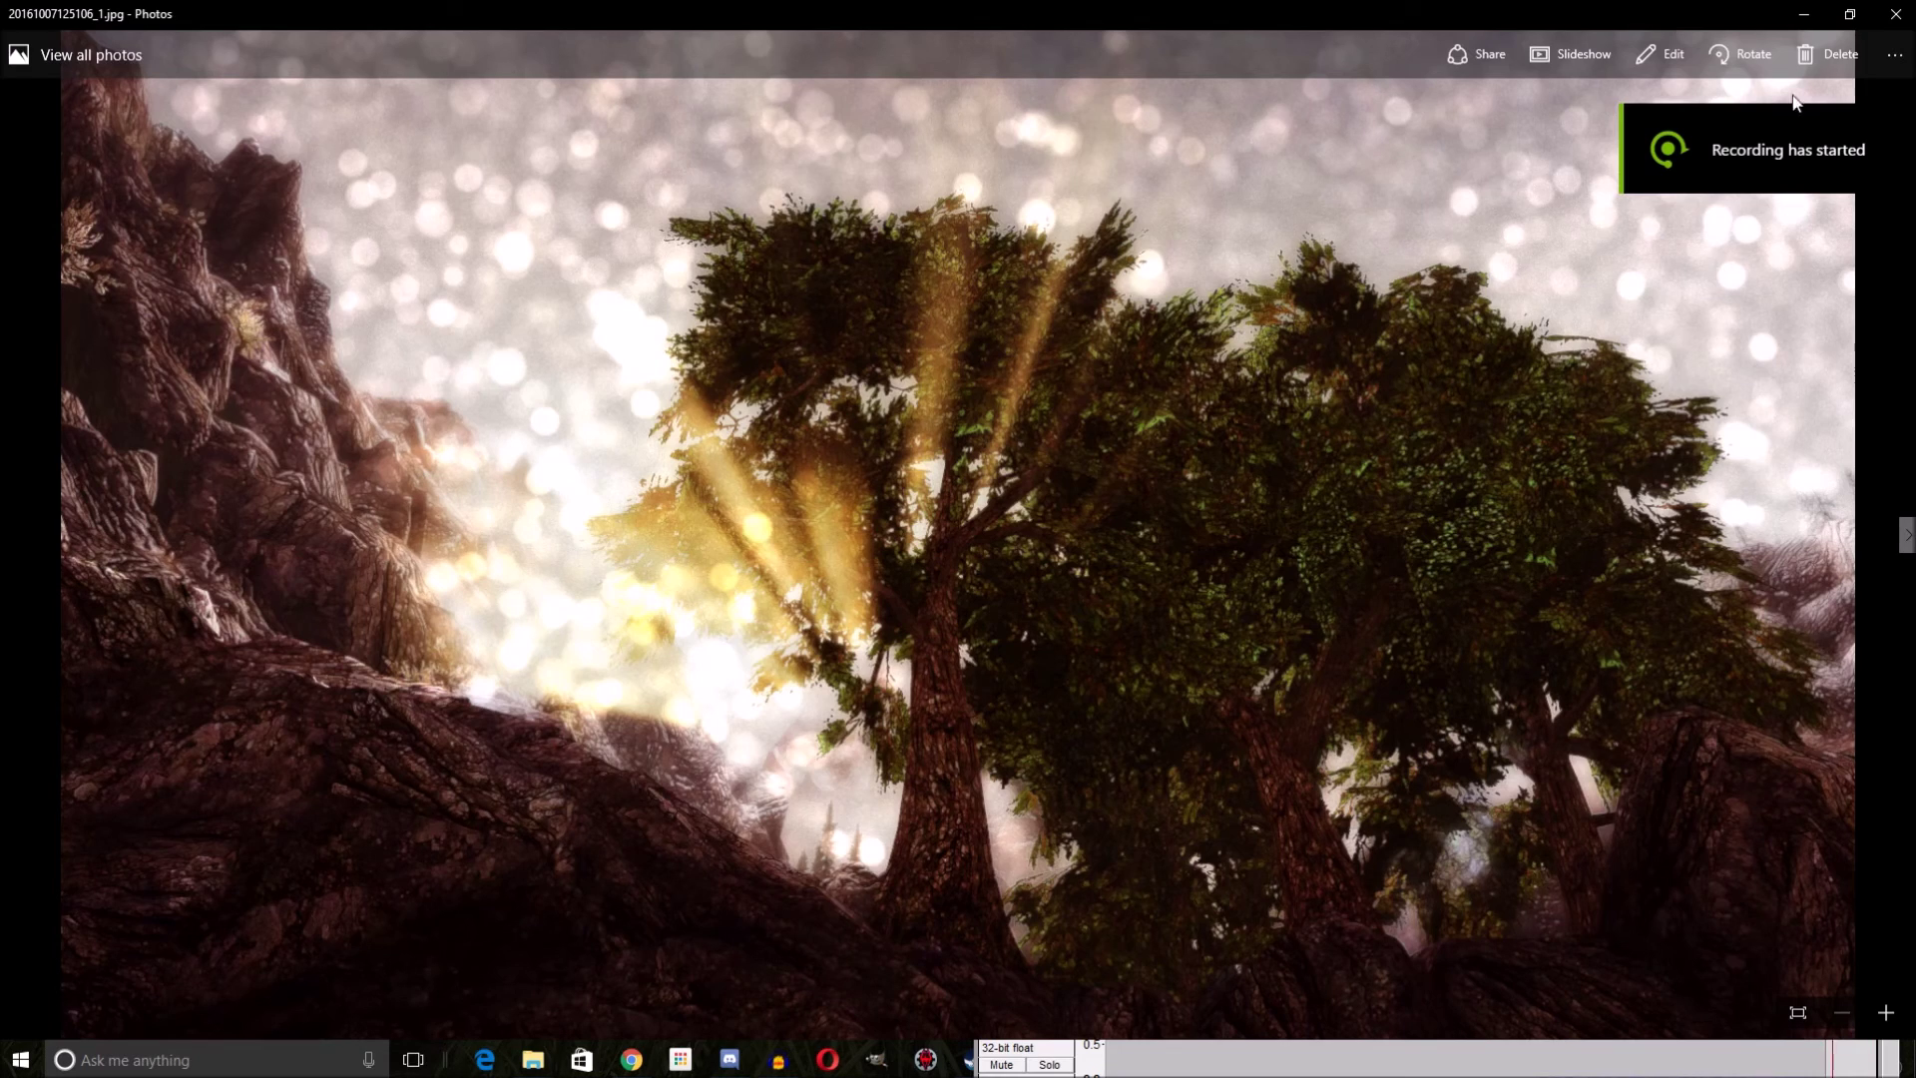
click(1896, 14)
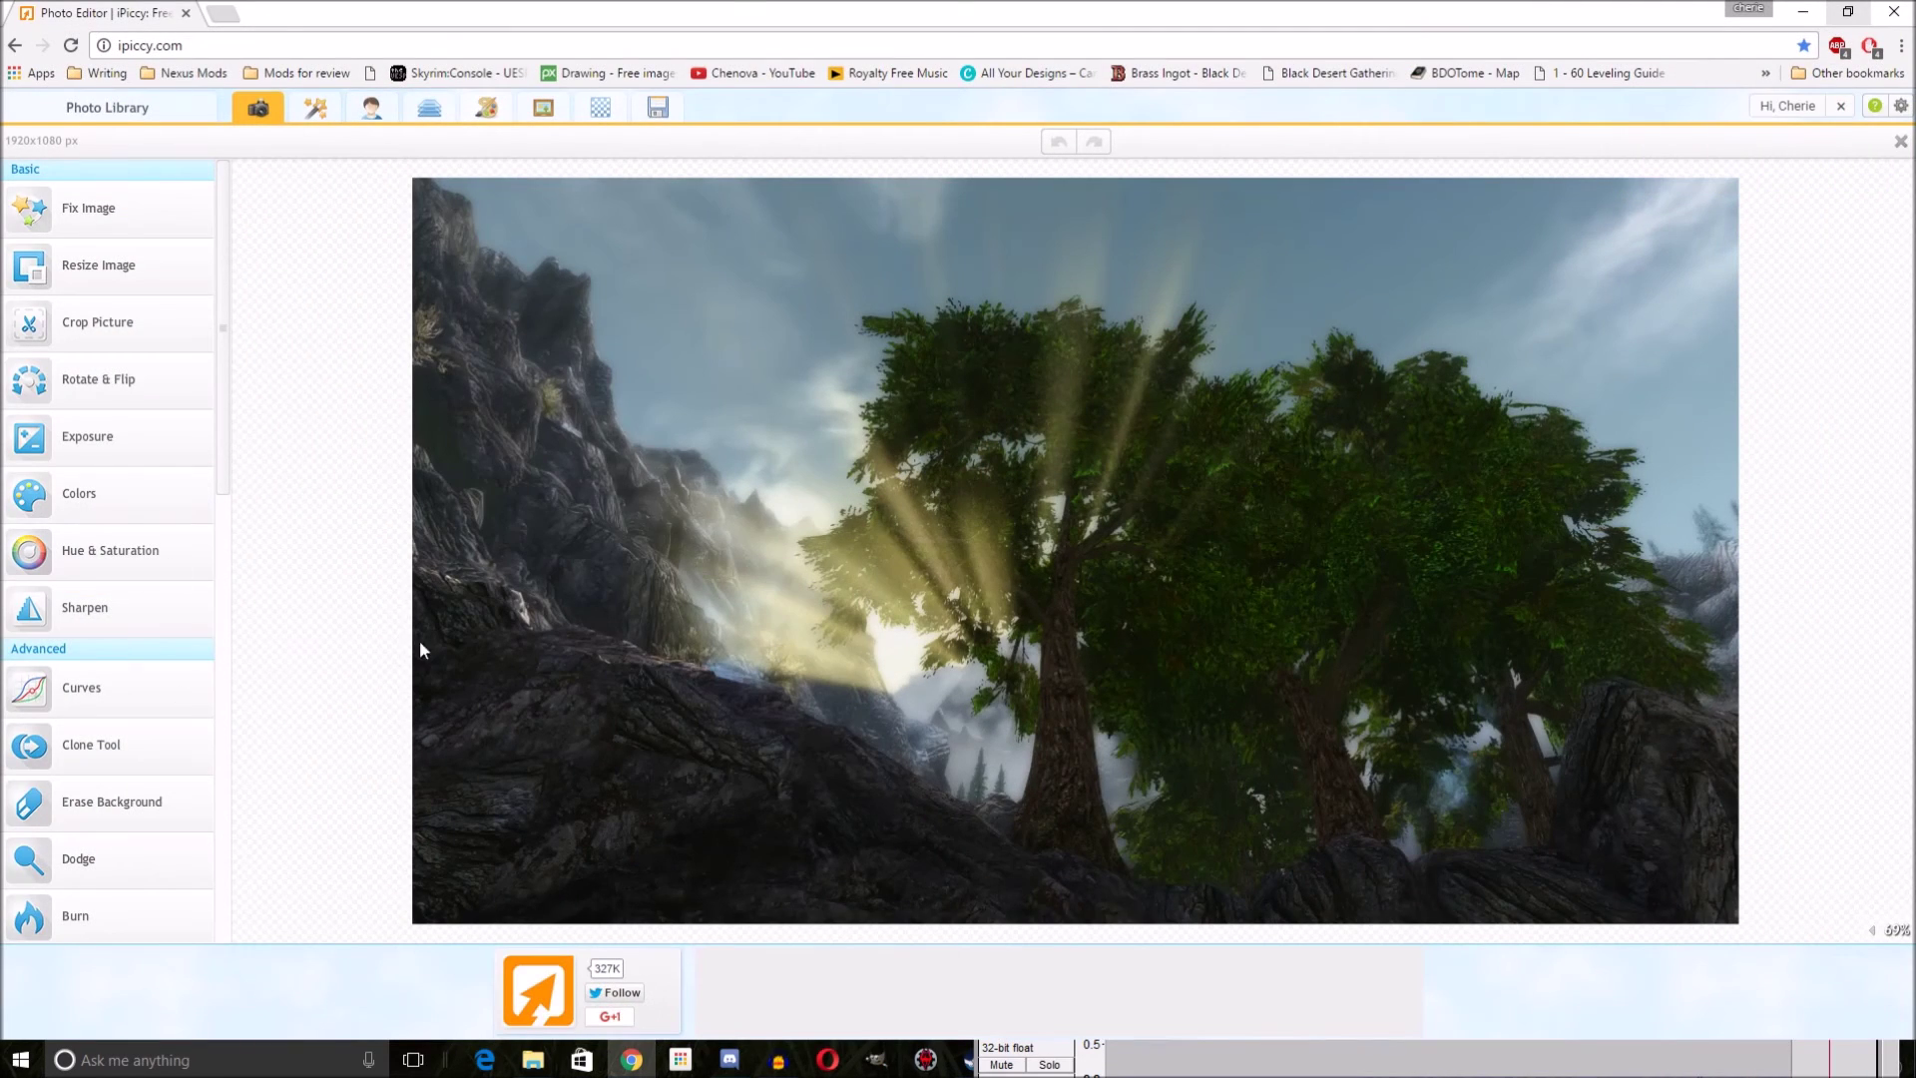
Step: Apply the textured Fiery Image effect to the tree screenshot with an 85% fade
click(316, 107)
scroll(122, 671, down, 5)
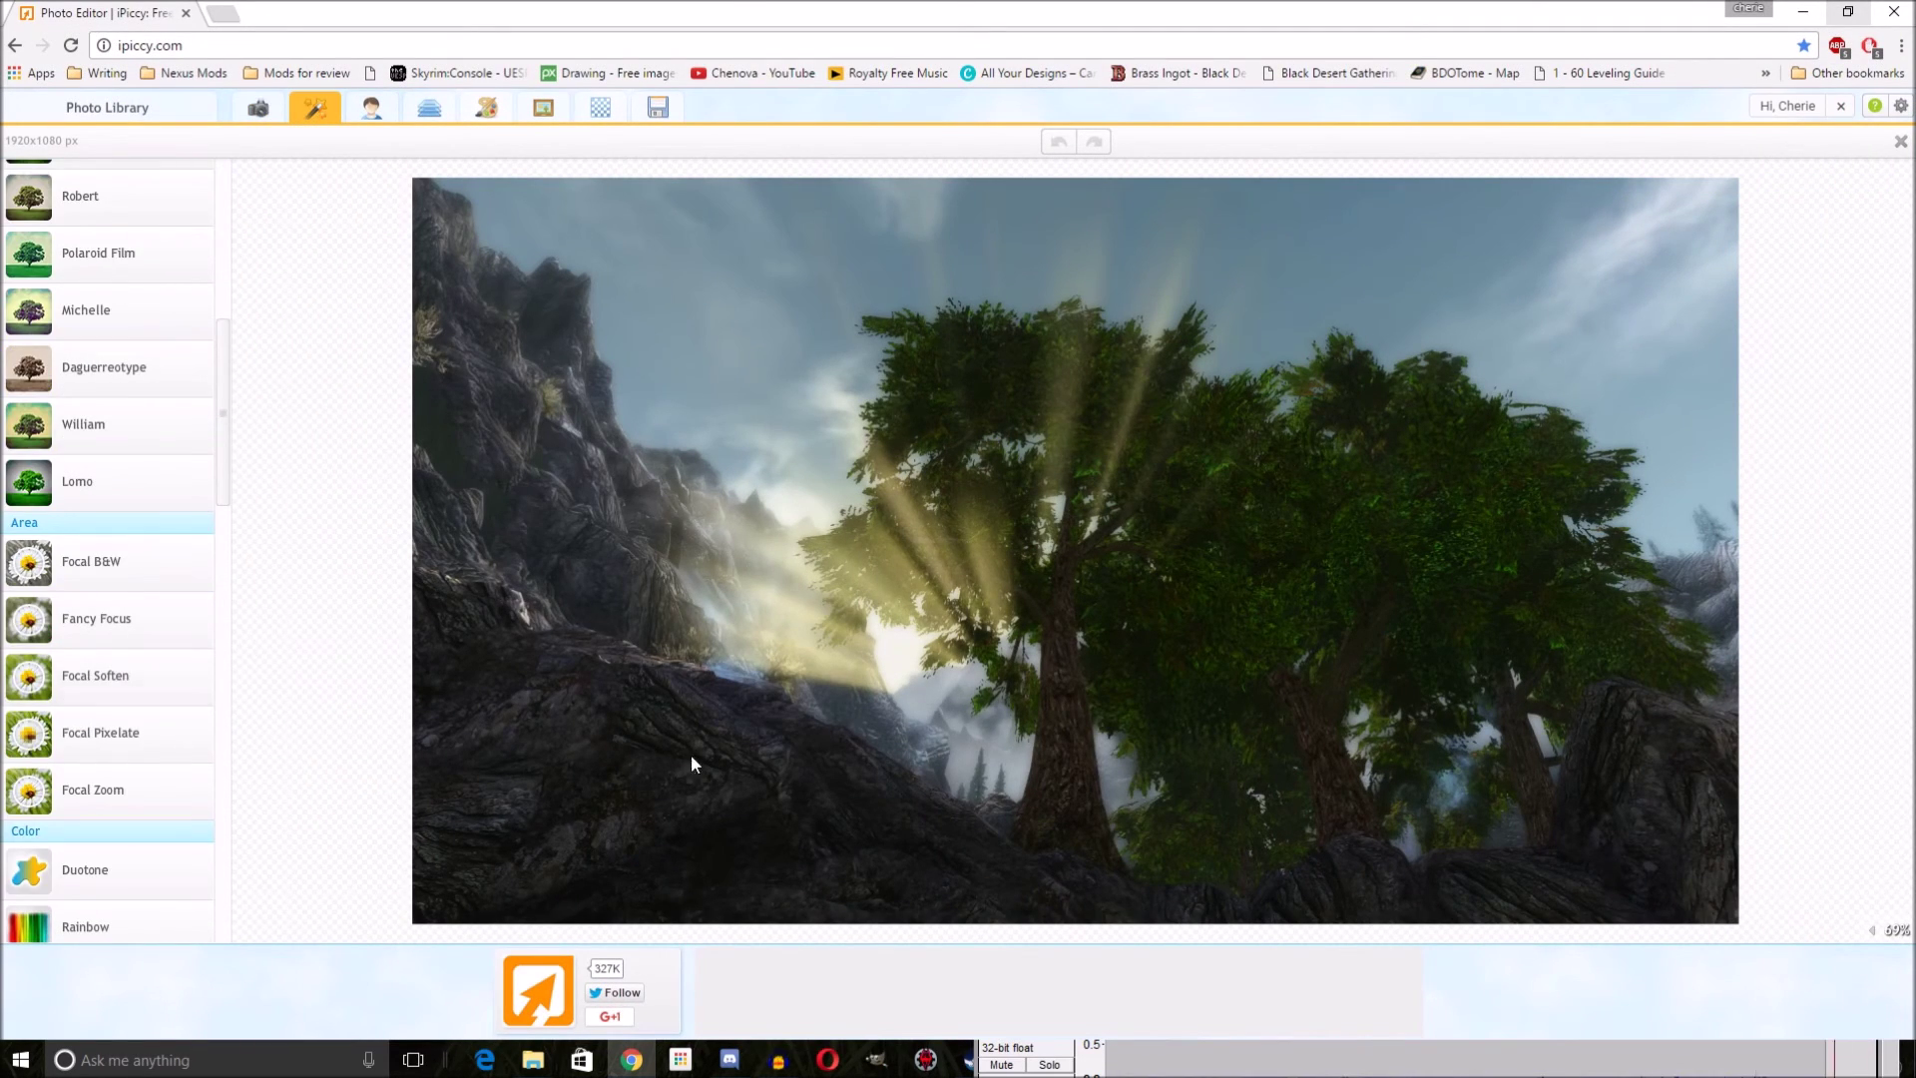
scroll(100, 659, down, 10)
click(140, 780)
drag(145, 789, 165, 800)
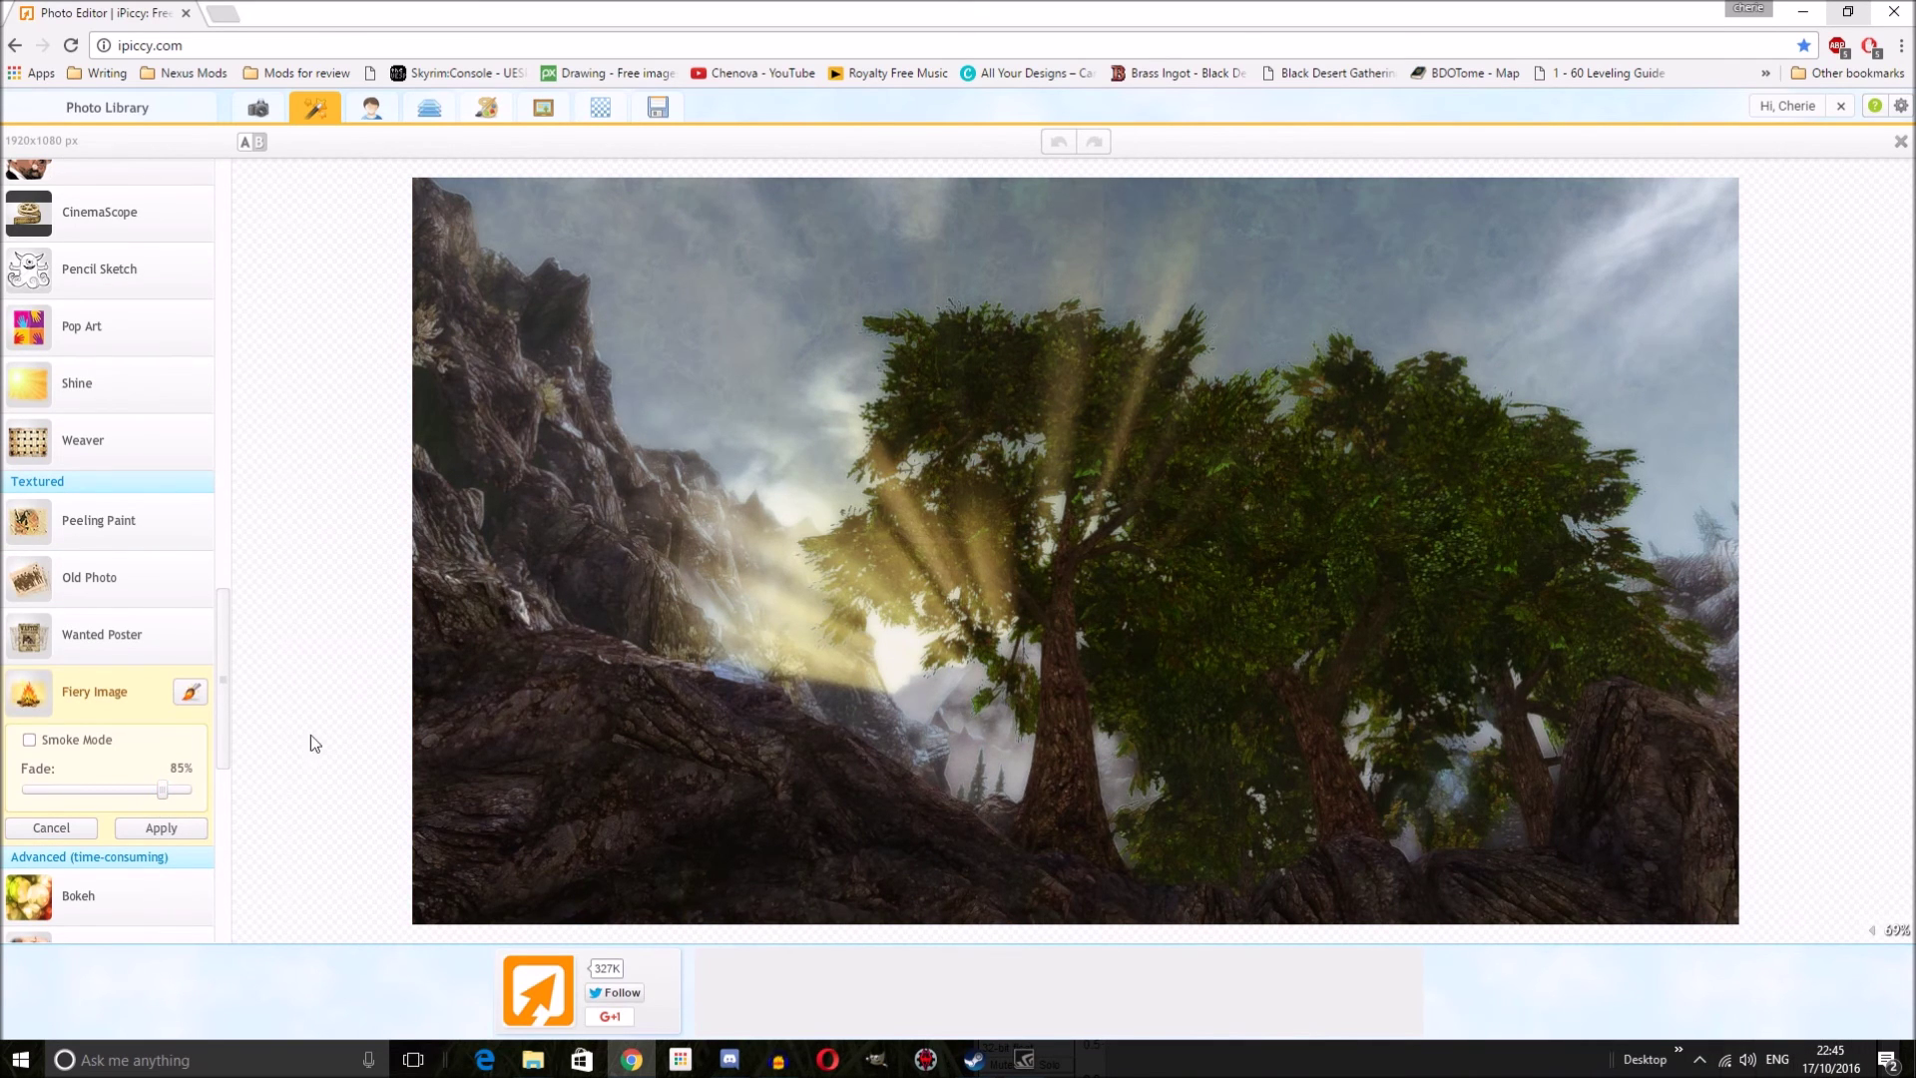
click(156, 830)
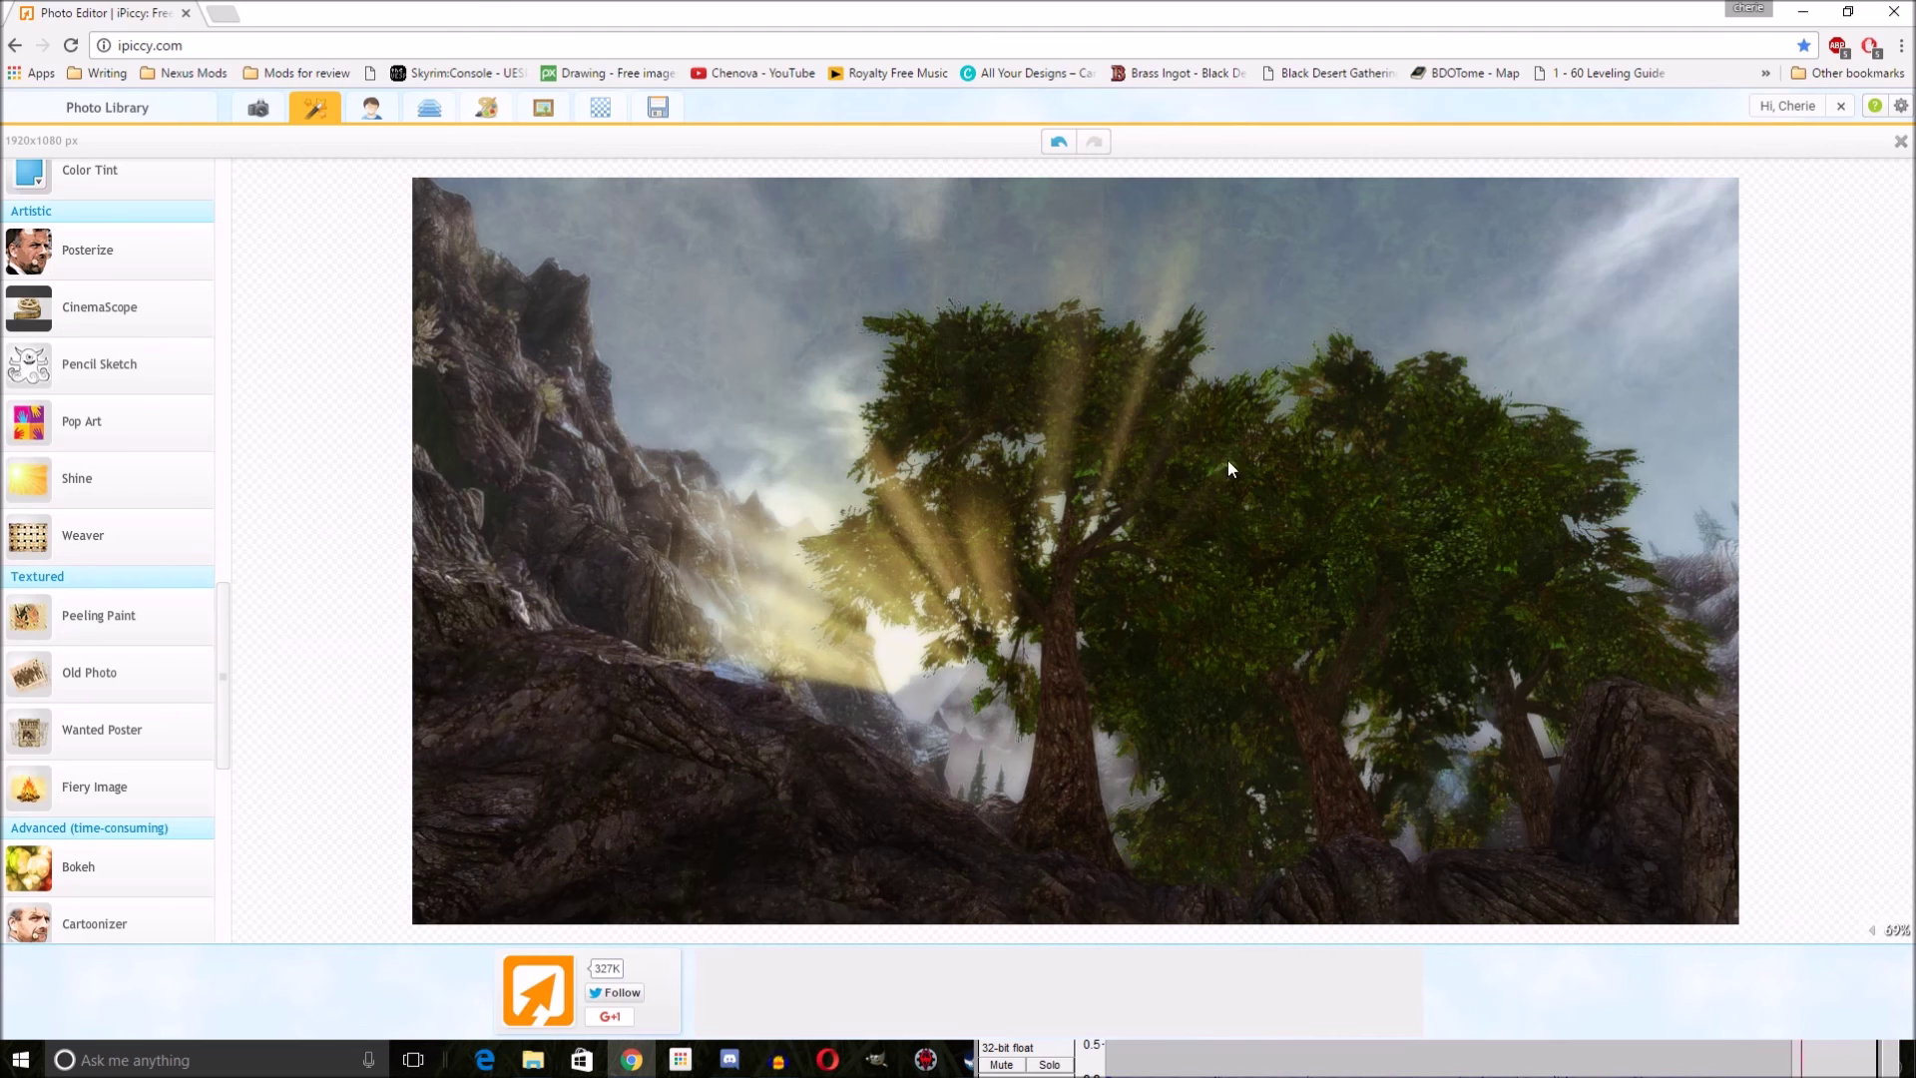
Step: Apply the CinemaScope effect to the tree screenshot with the letterbox option turned off
click(102, 317)
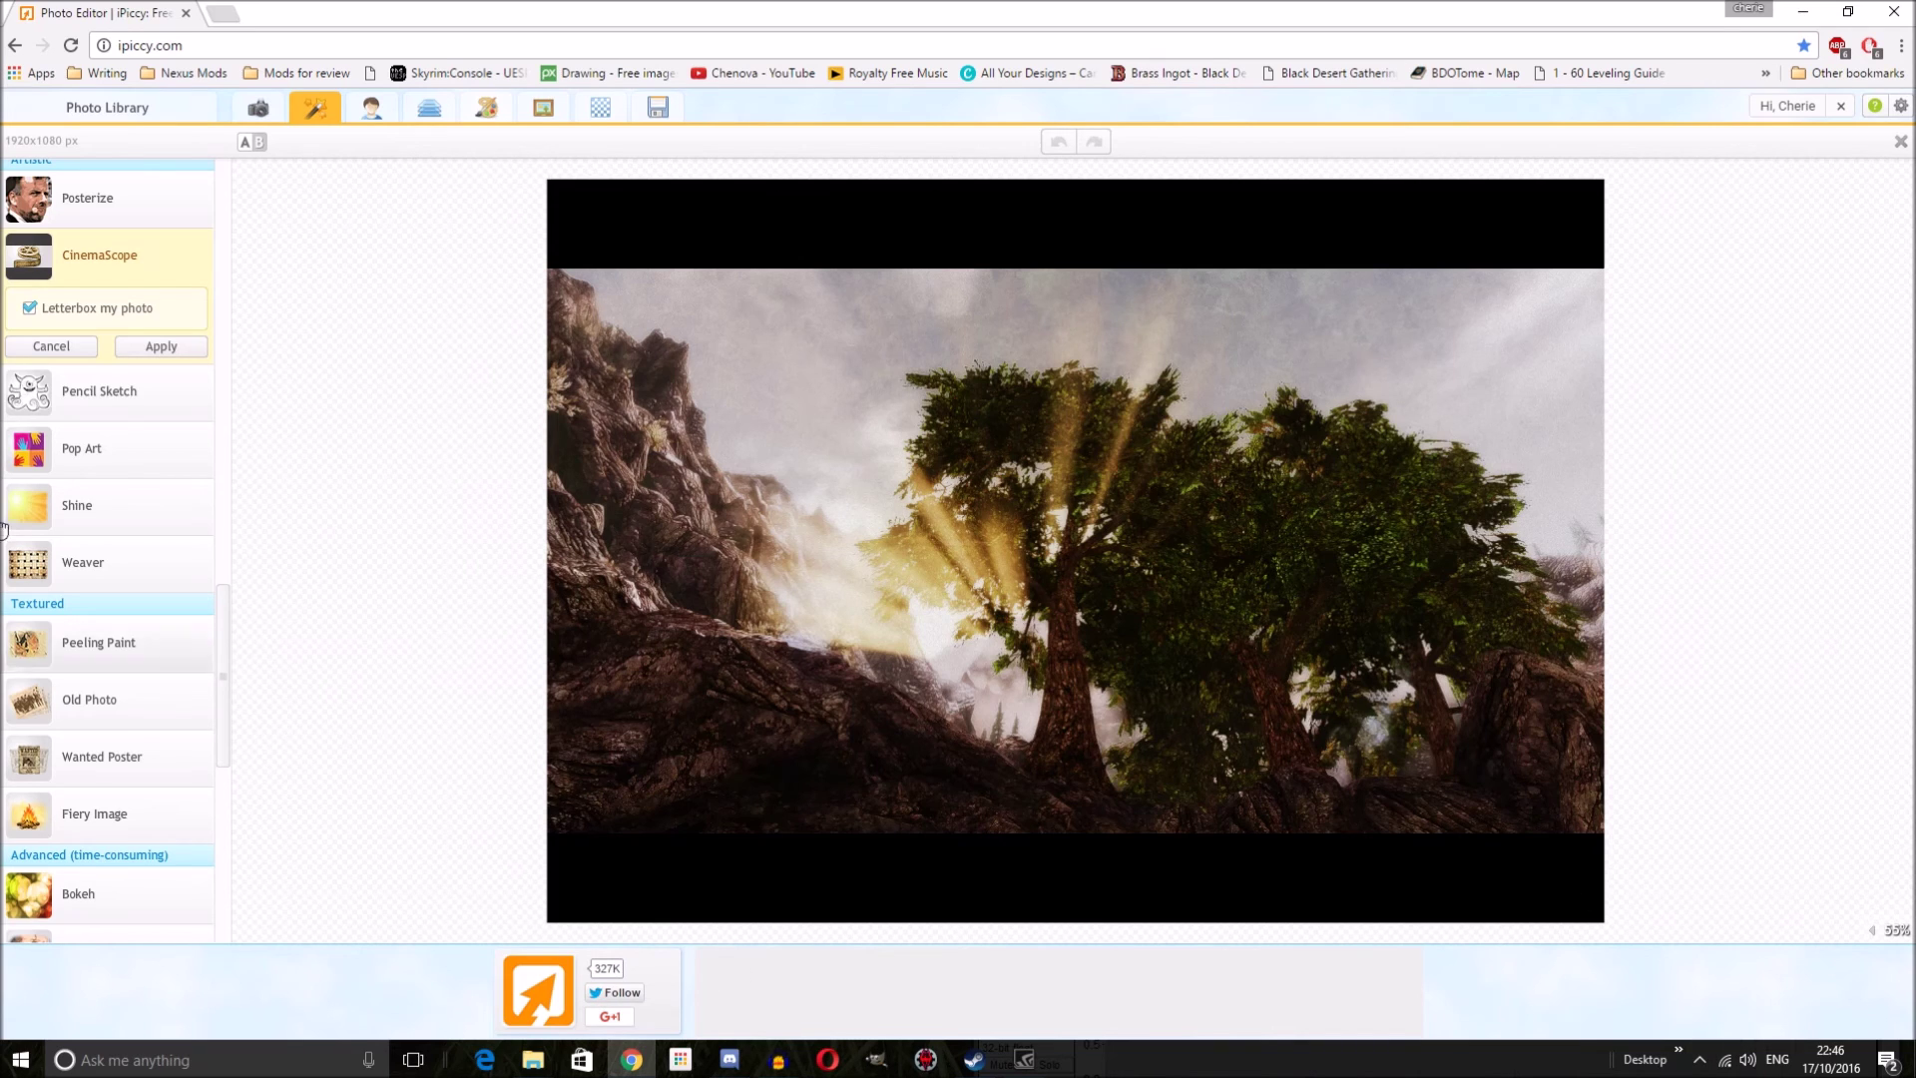
click(30, 308)
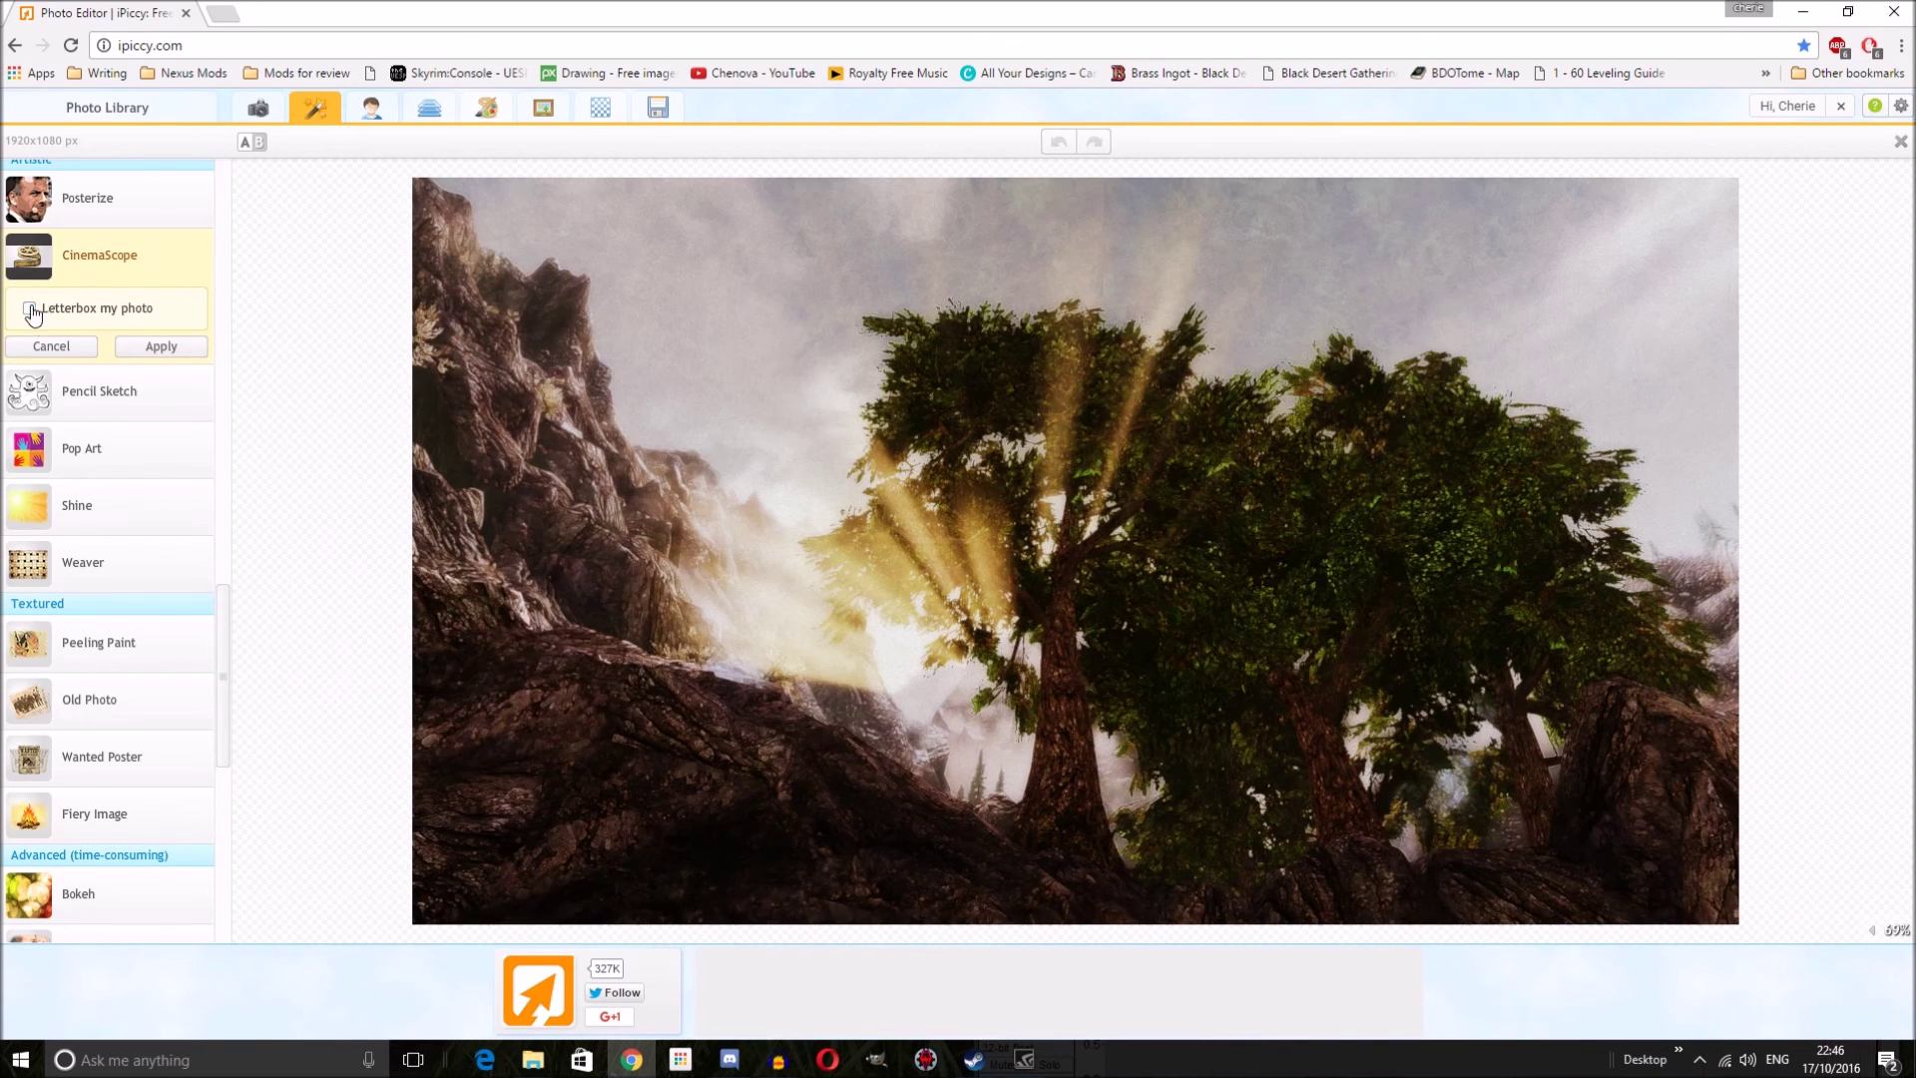
click(165, 348)
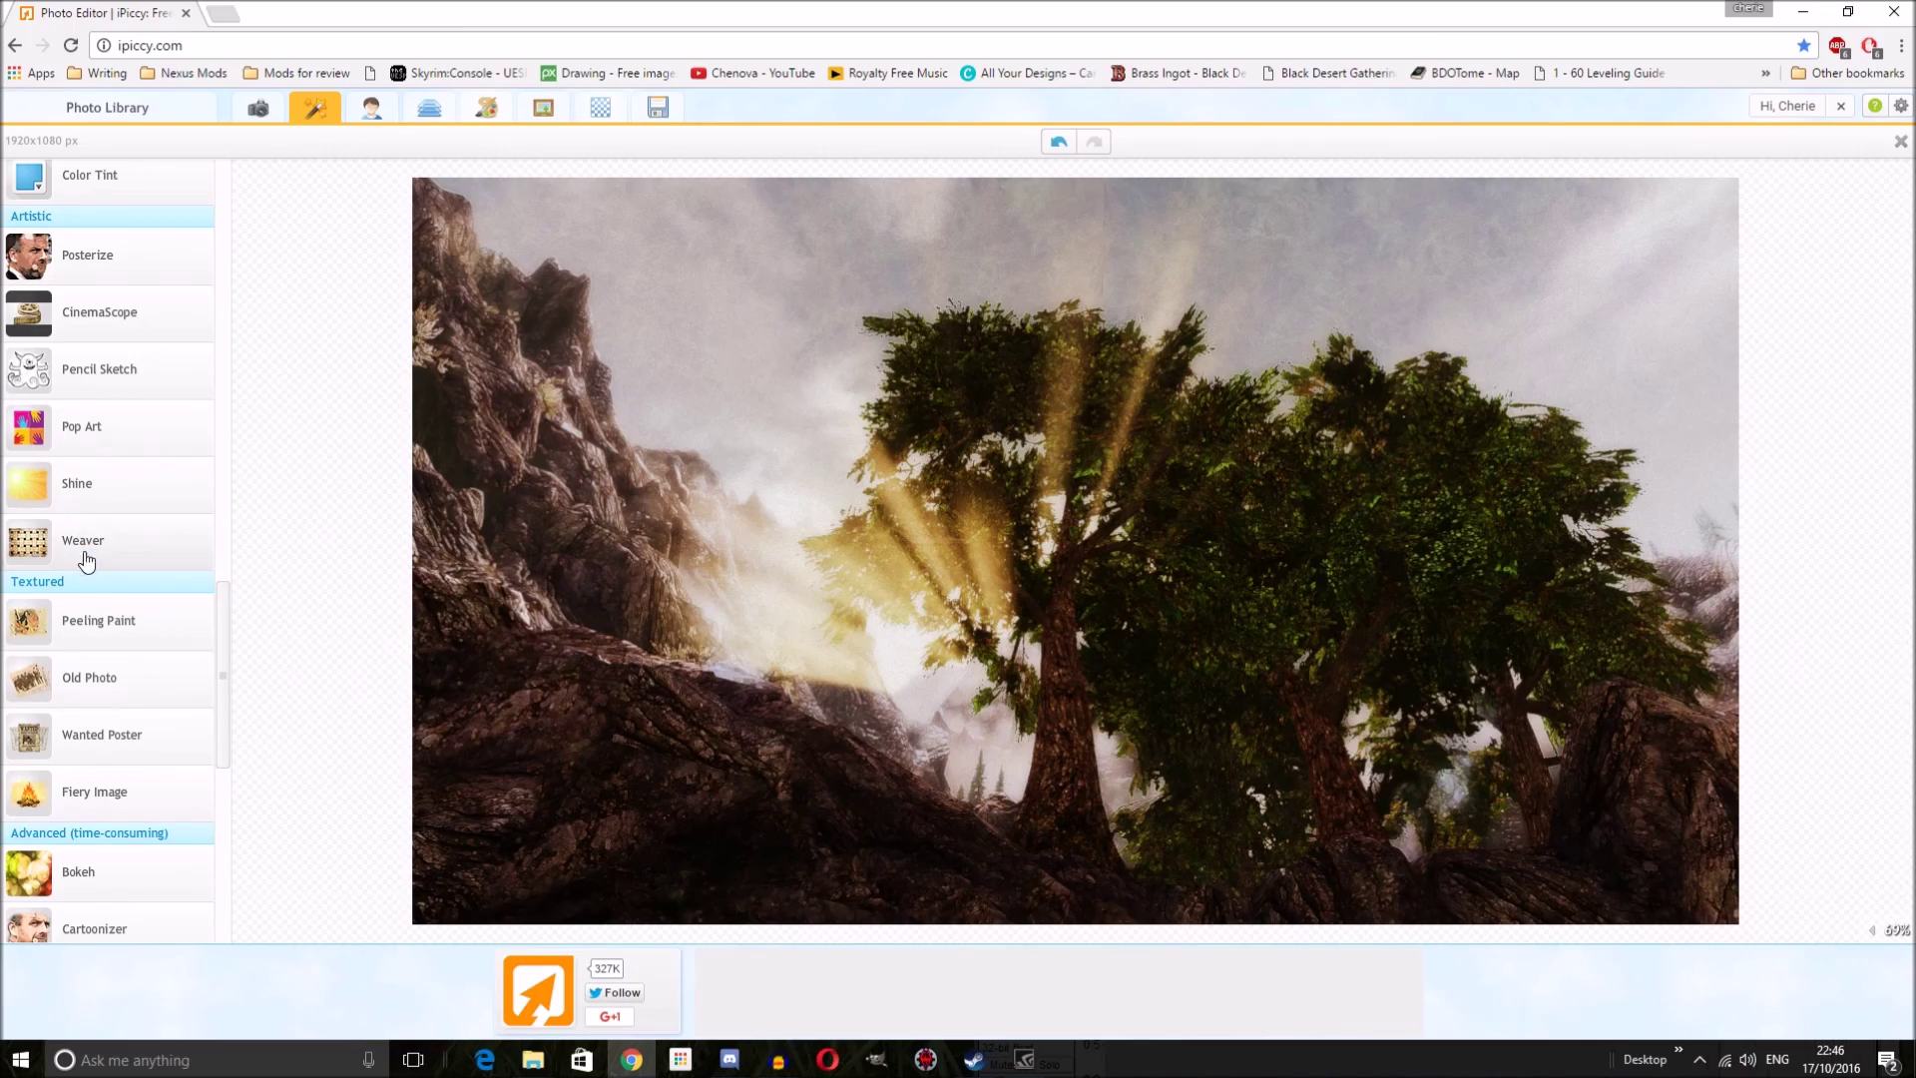
Step: Apply a Wet Lens Bokeh pass with Circular lens, Creamy style and a small size to the tree screenshot
click(78, 871)
mouse_move(36, 390)
mouse_down()
mouse_move(76, 390)
mouse_move(32, 396)
mouse_up()
click(161, 521)
Step: Start a second Wet Lens Bokeh pass with Creamy style on the tree screenshot
click(78, 474)
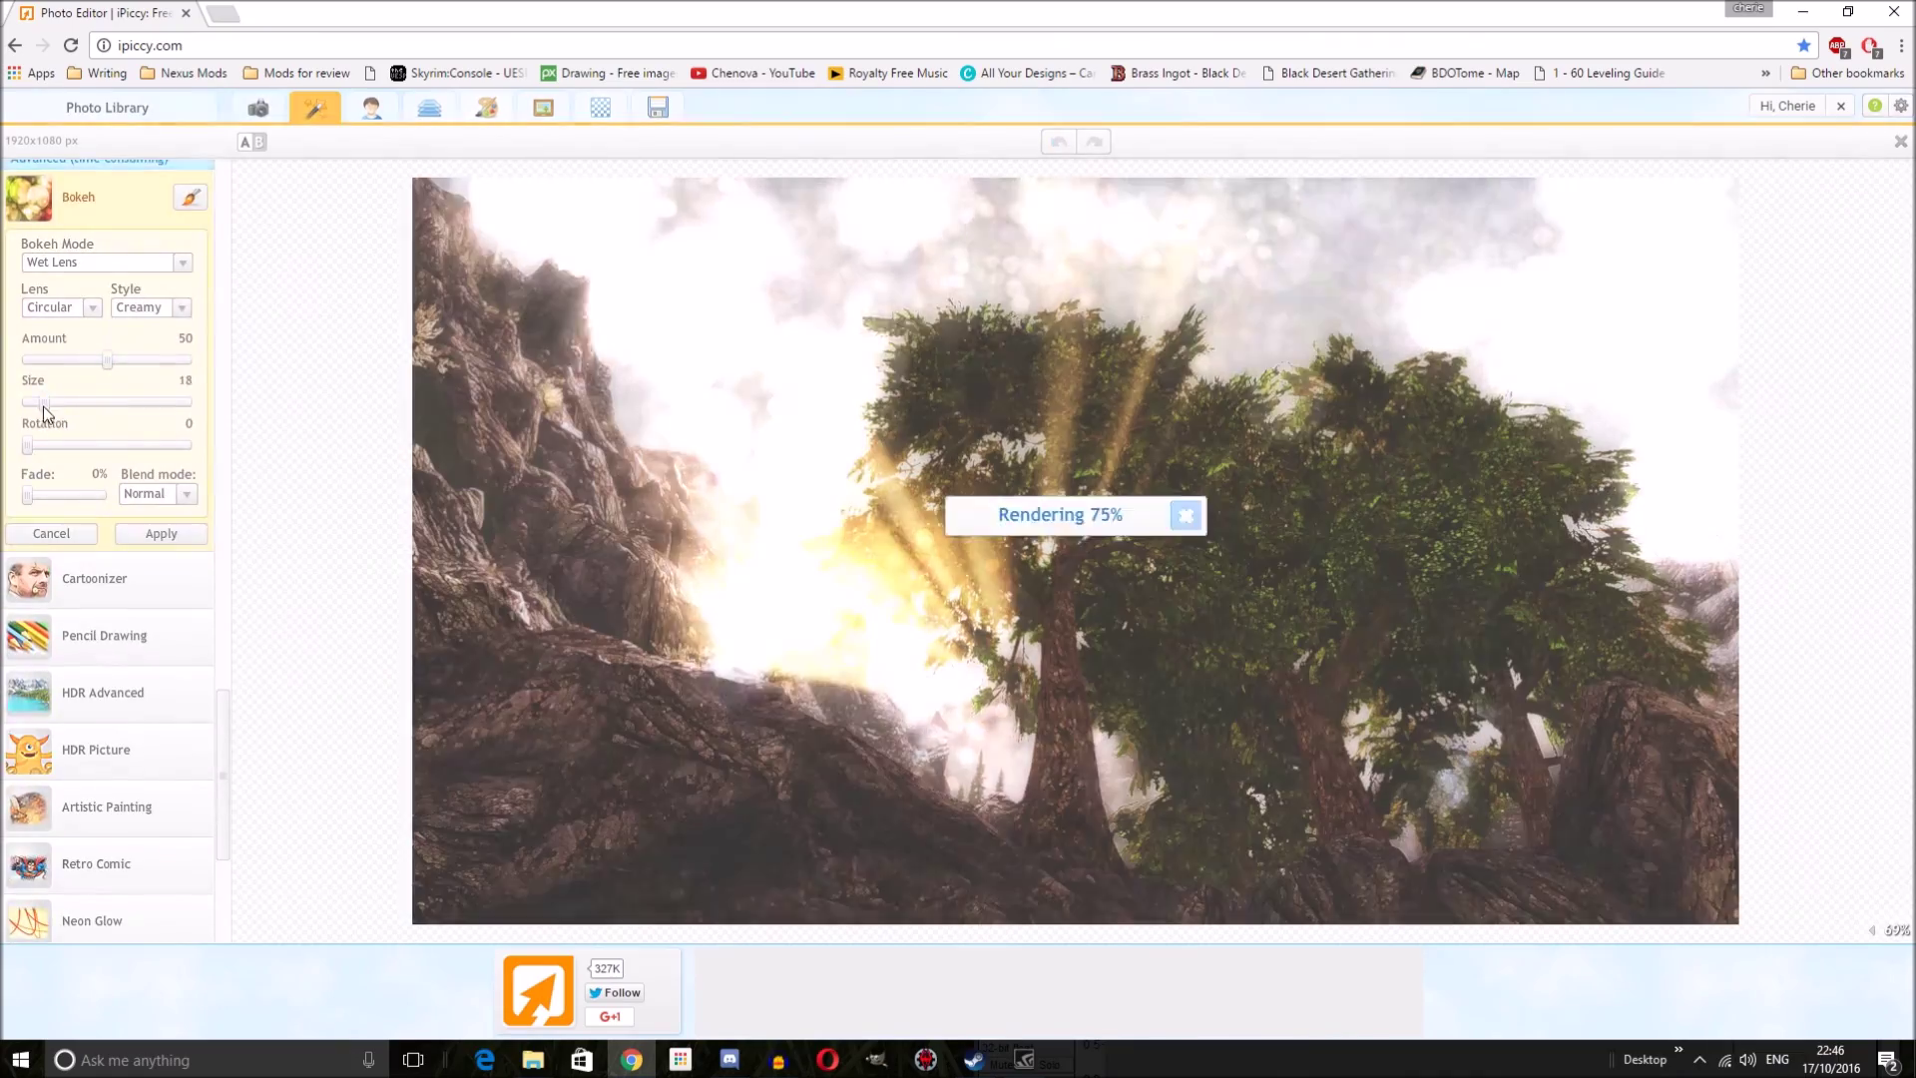